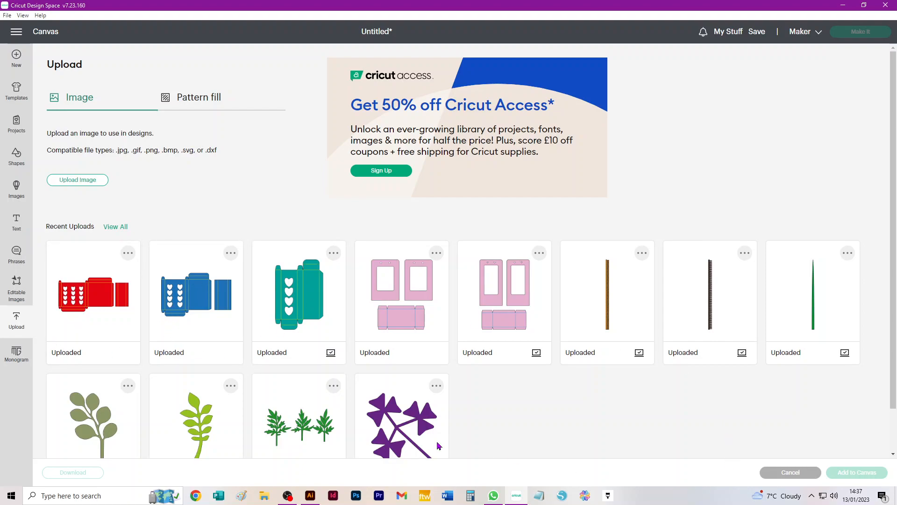
Add the teal four-hearts box from the recent uploads to the canvas.
left_click(299, 299)
left_click(854, 473)
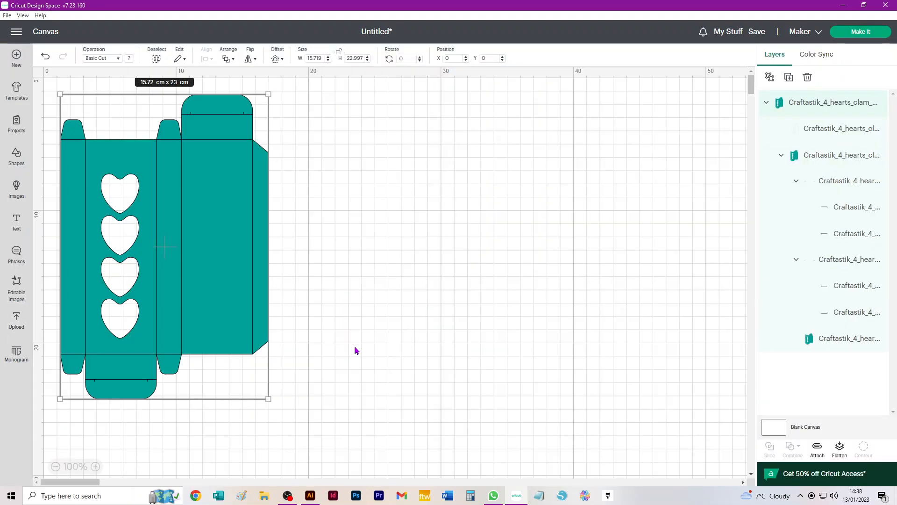
left_click(338, 265)
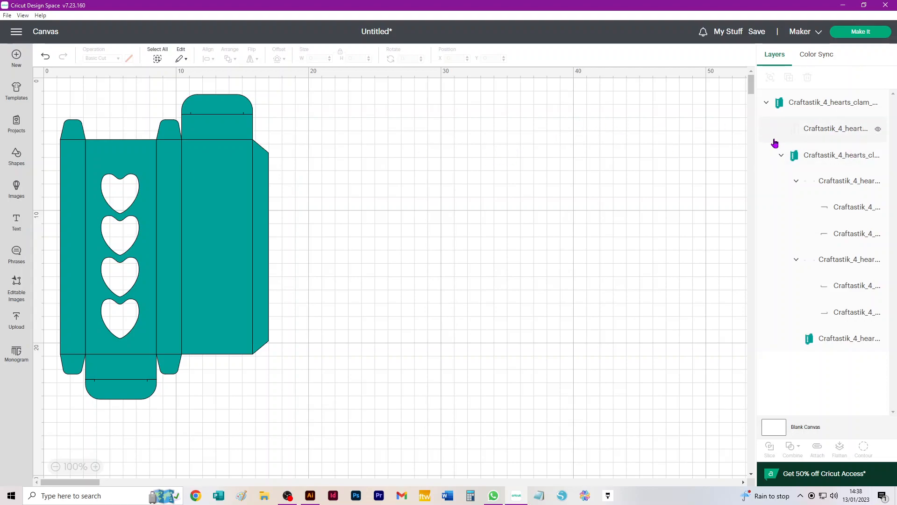
Change the operation of the teal box's fold-line layer to Score.
left_click(817, 134)
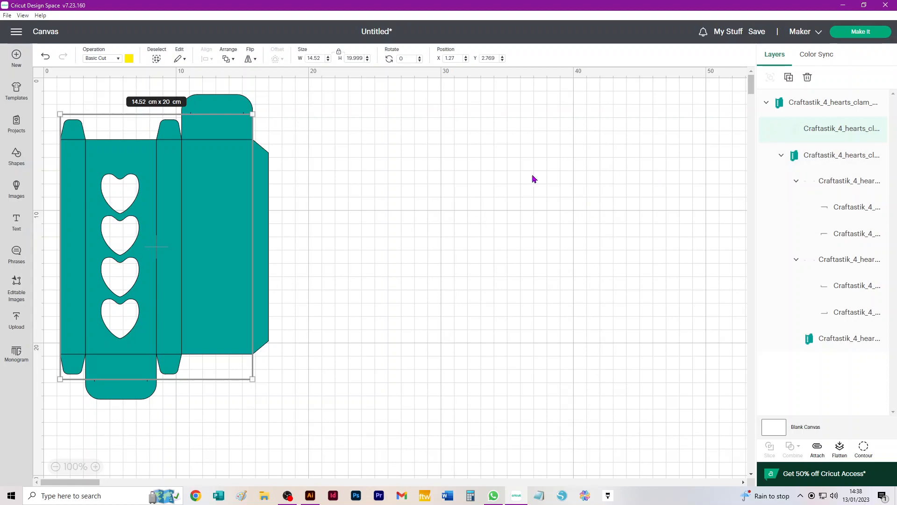
left_click(95, 59)
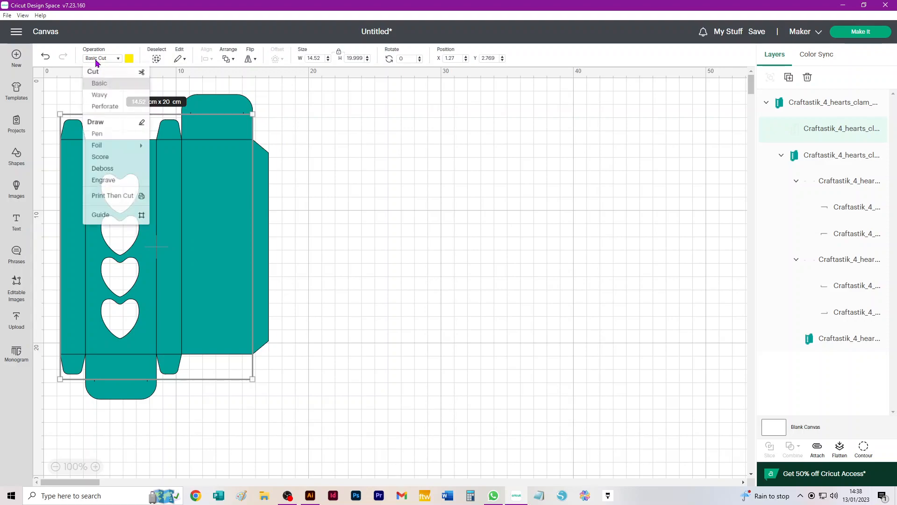
left_click(101, 162)
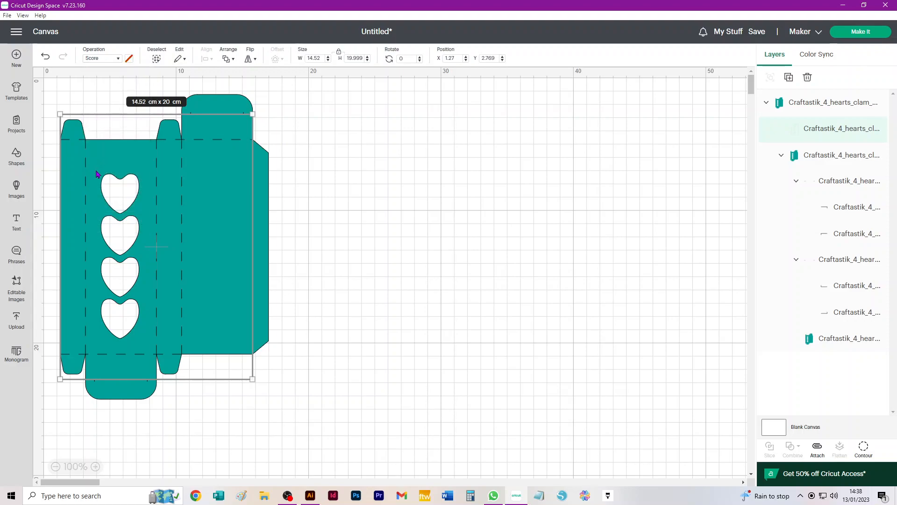
left_click(335, 240)
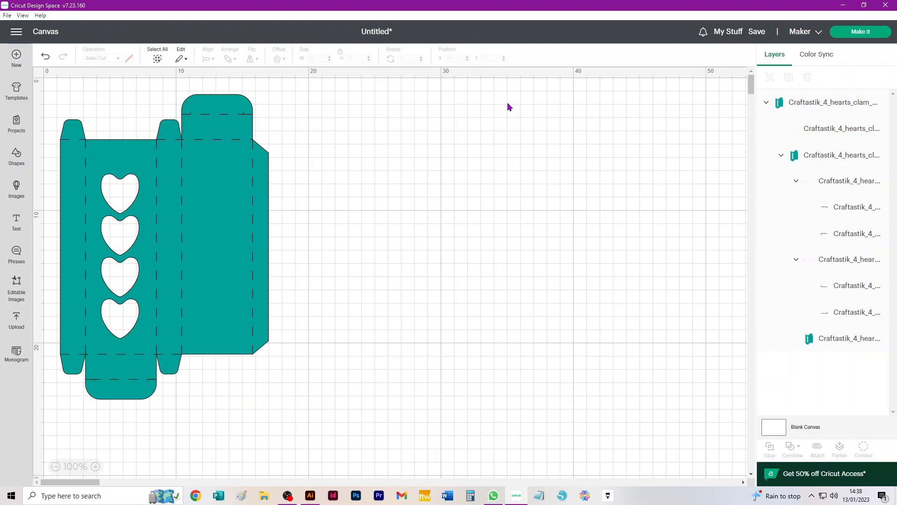
Attach all layers of the teal box so its score lines stay in place on the cut shape.
left_click_drag(317, 88, 20, 429)
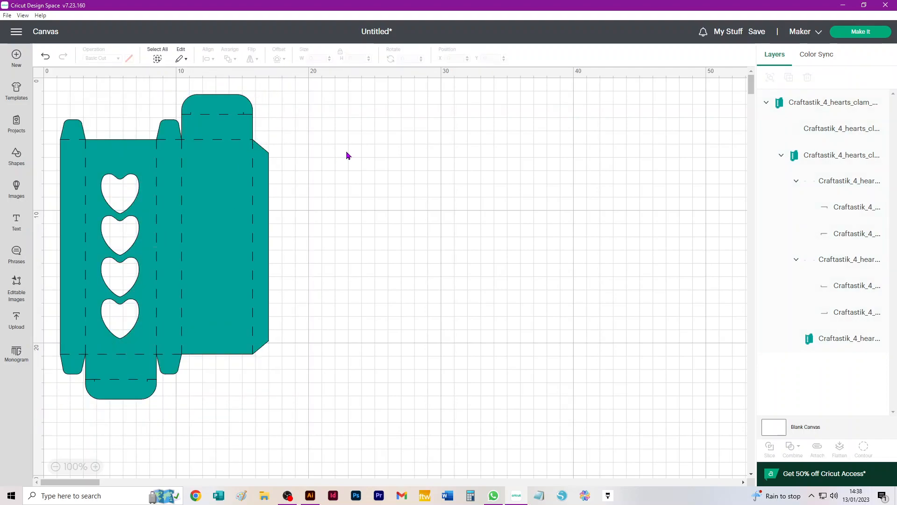
left_click(395, 183)
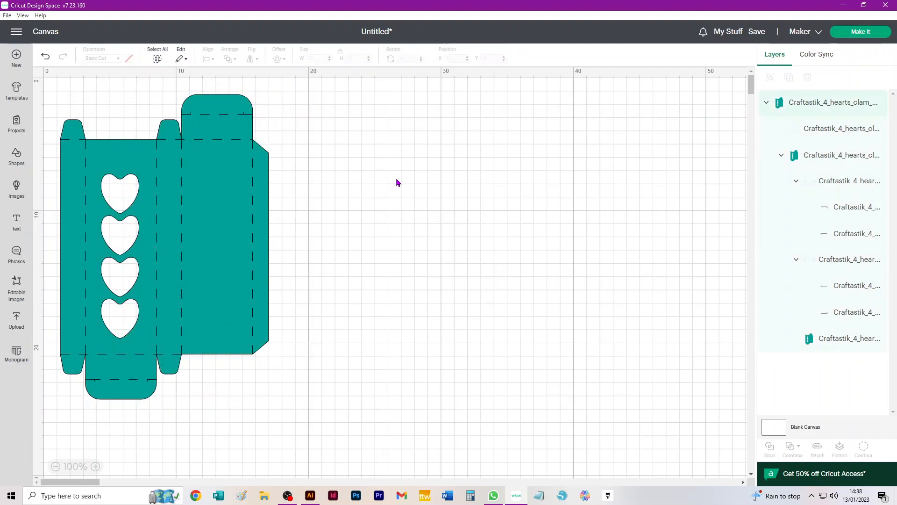
key("ctrl+a")
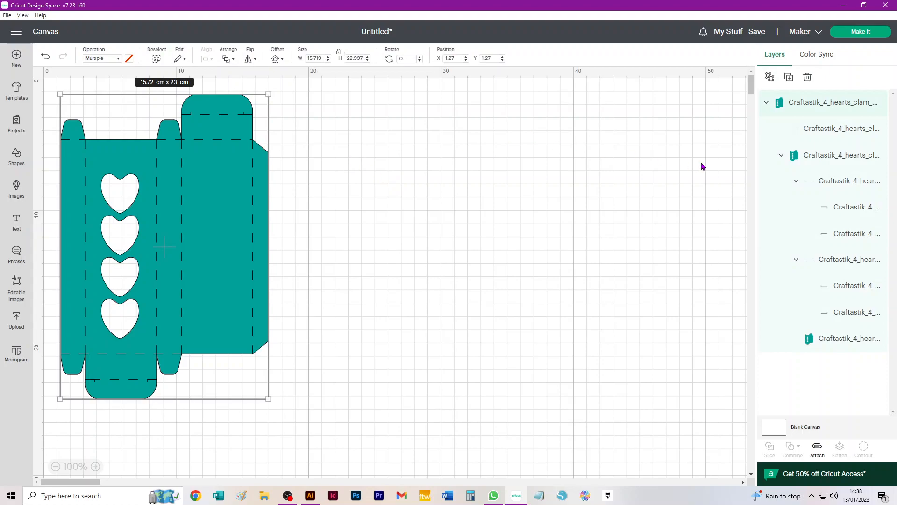
left_click(617, 153)
left_click(855, 108)
left_click(815, 451)
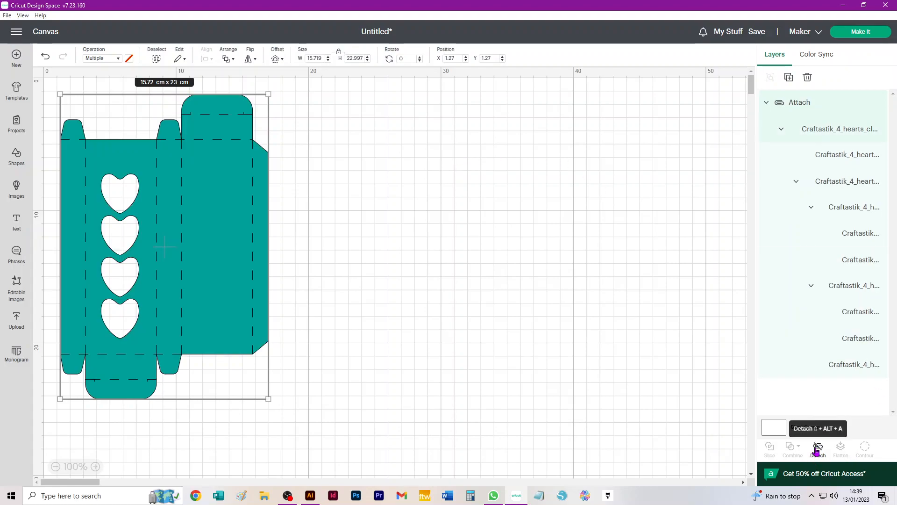
left_click(455, 232)
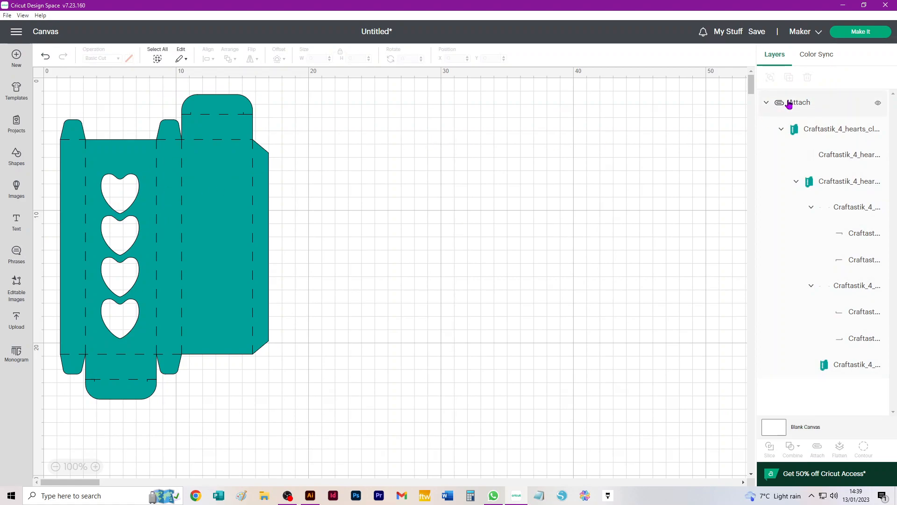
Preview the teal box on the cutting mat with A4 and Letter material sizes, and return to the canvas.
left_click(862, 33)
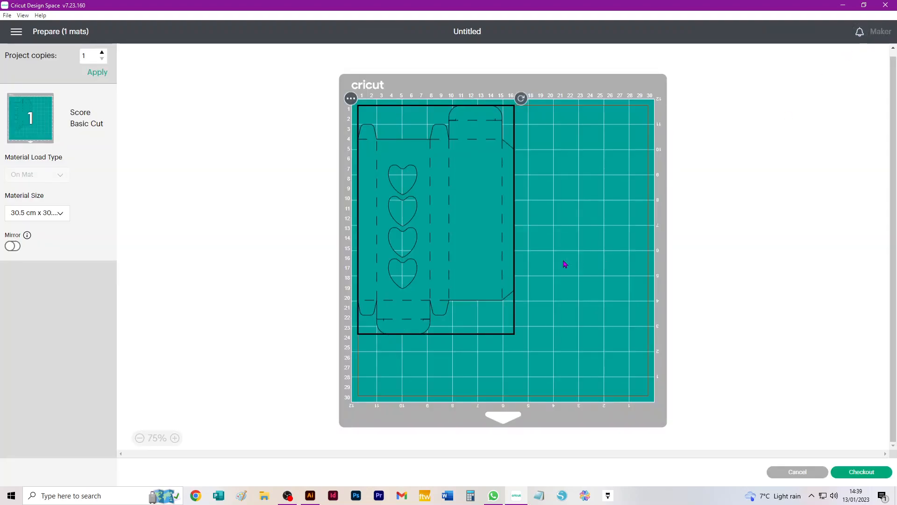
left_click(41, 217)
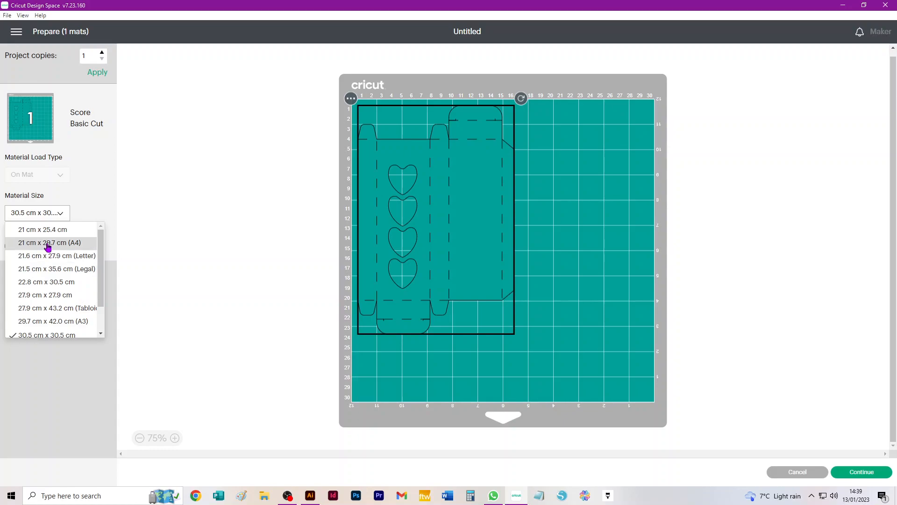
left_click(47, 243)
left_click(53, 217)
left_click(43, 258)
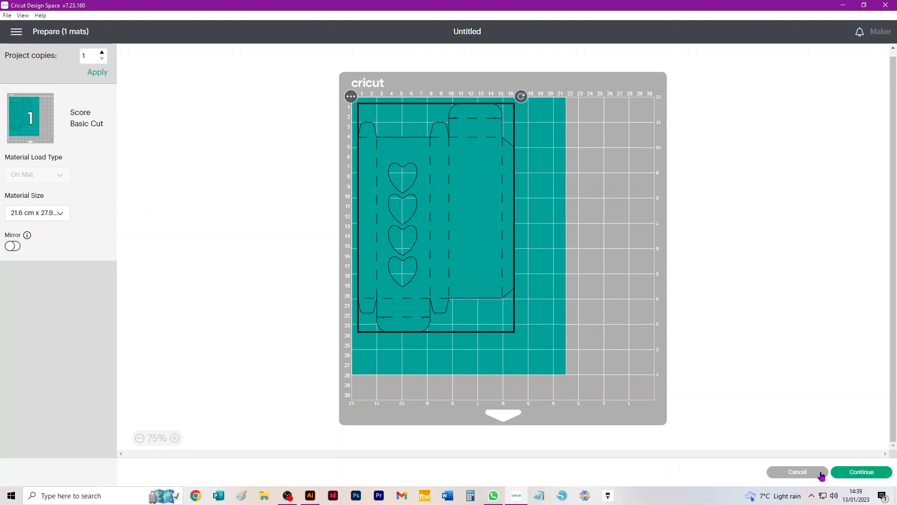
left_click(797, 471)
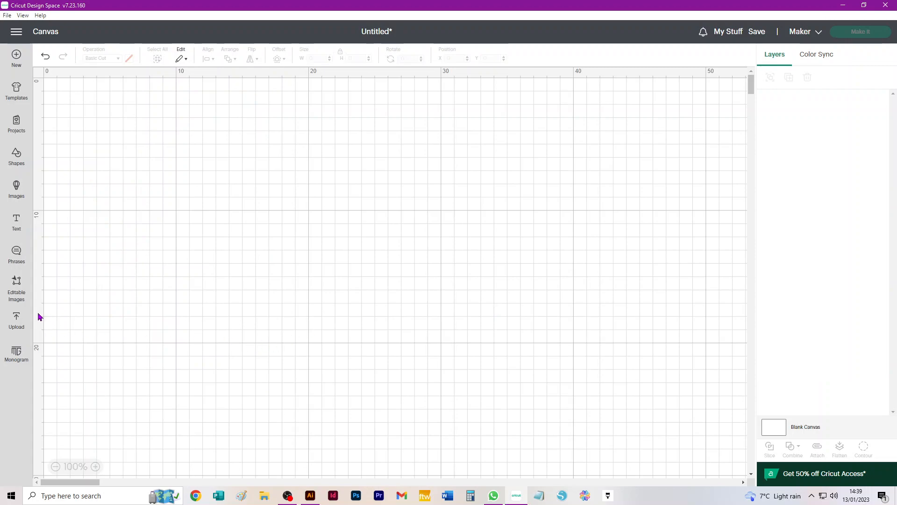
Add the blue eight-hearts box with its separate rectangular insert from the recent uploads to the canvas.
left_click(16, 319)
left_click(178, 308)
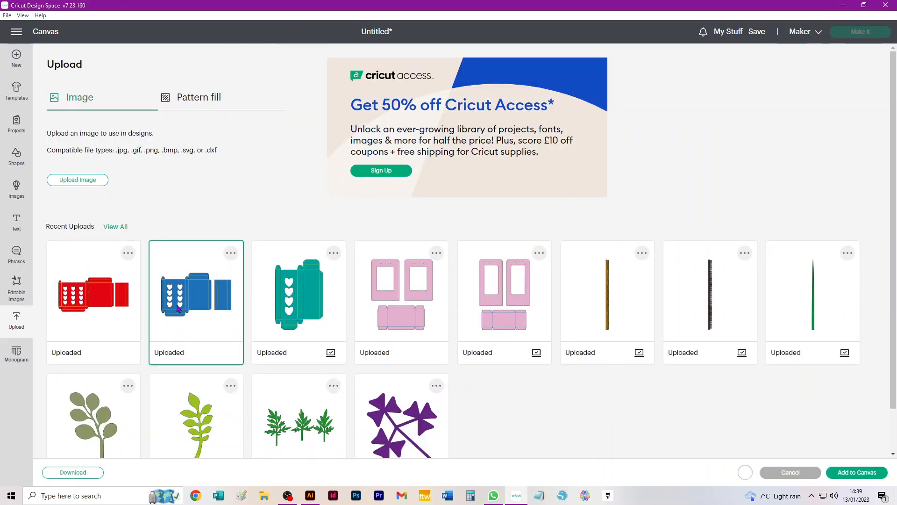
left_click(855, 473)
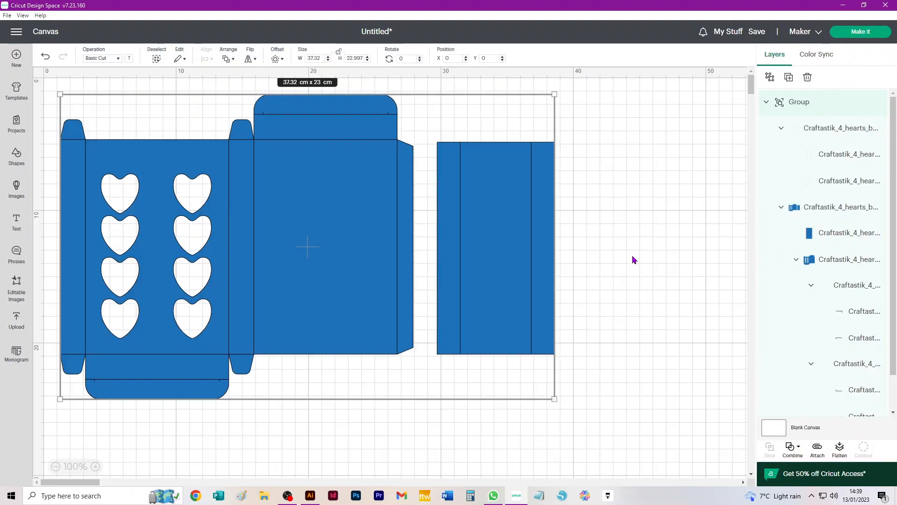
left_click(621, 167)
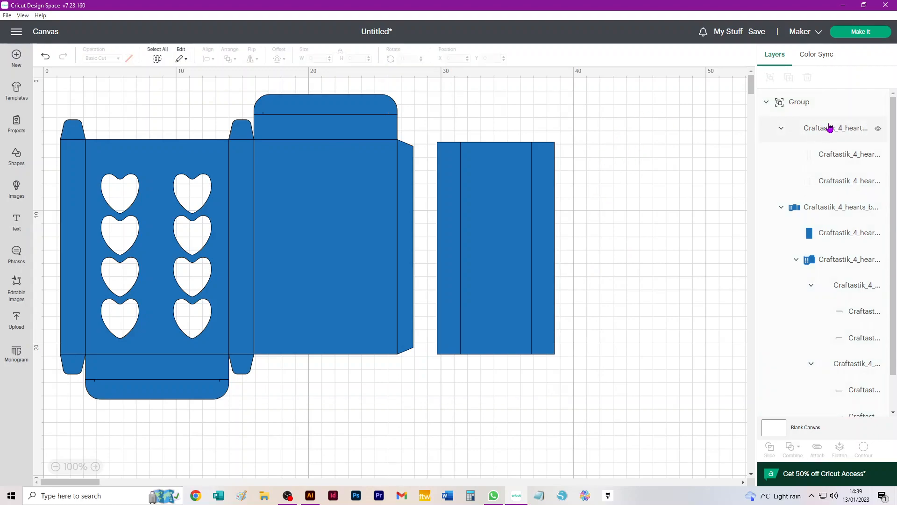
Change the operation of the blue design's fold-line group, covering both box and insert, to Score.
left_click(780, 130)
left_click(781, 130)
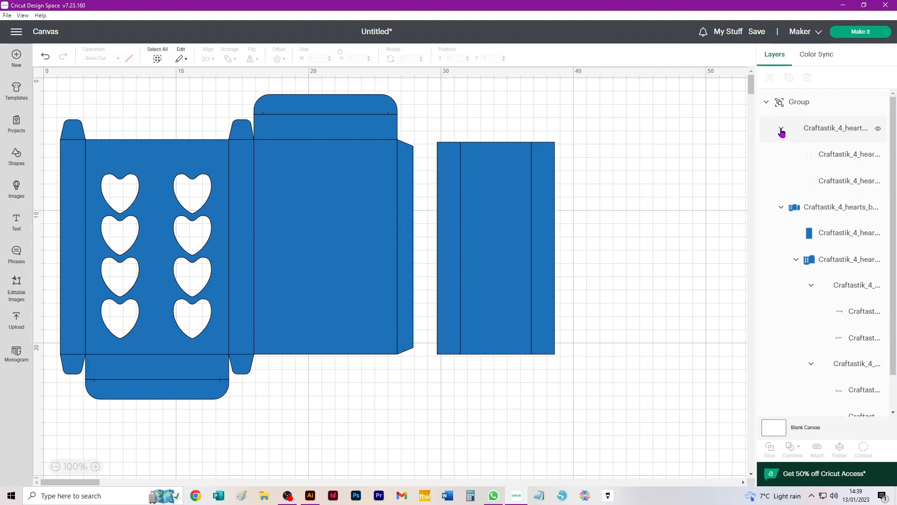
left_click(781, 130)
left_click(781, 129)
left_click(843, 129)
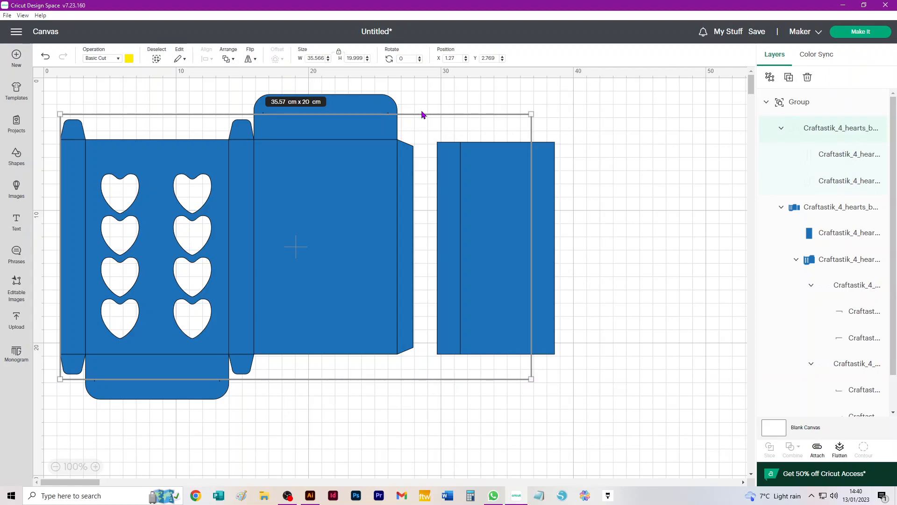
left_click(102, 60)
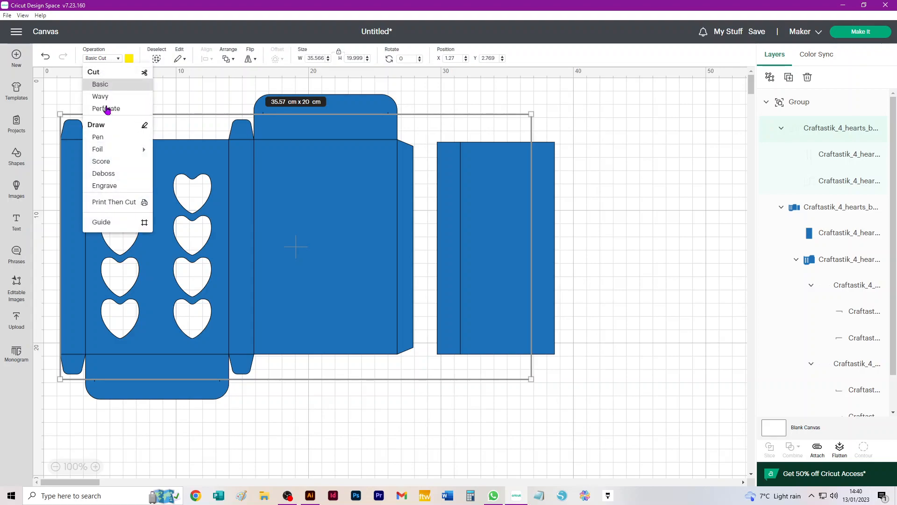
left_click(102, 163)
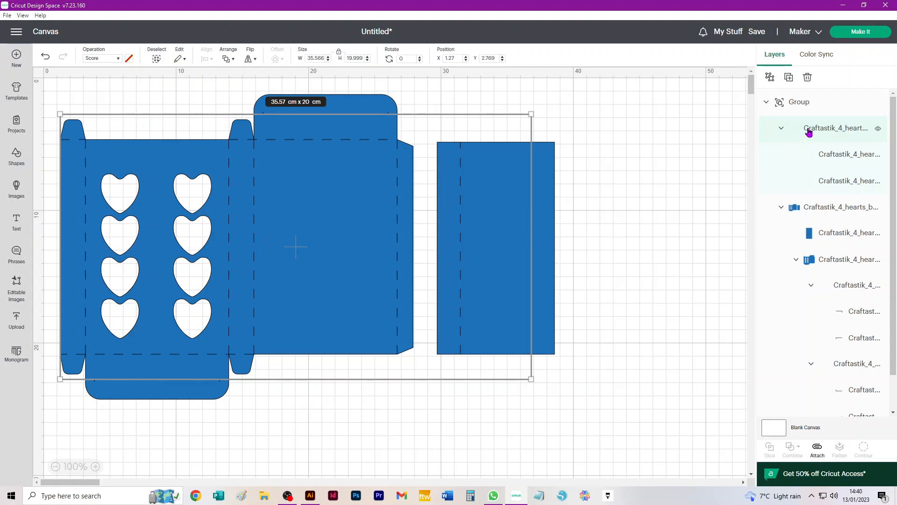
Ungroup the score lines, the blue cut shapes and the whole design so box and insert have separate layers.
left_click(770, 80)
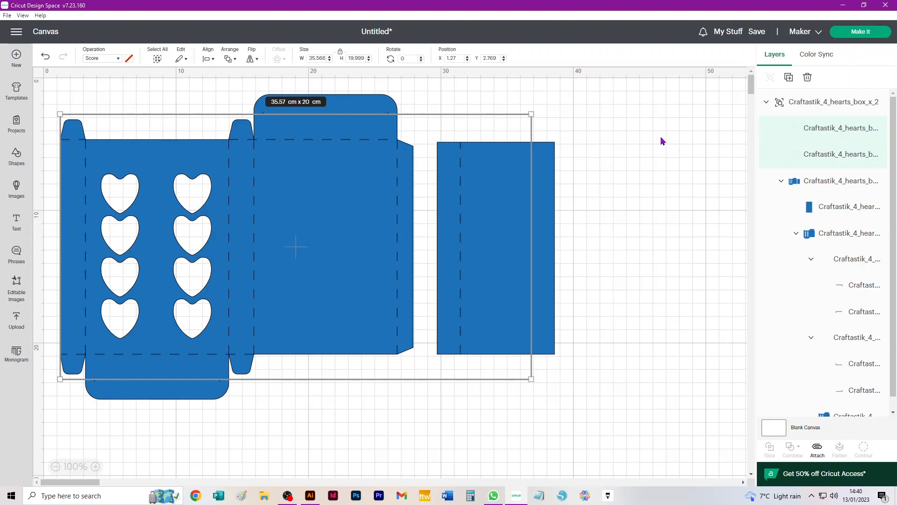
left_click(632, 135)
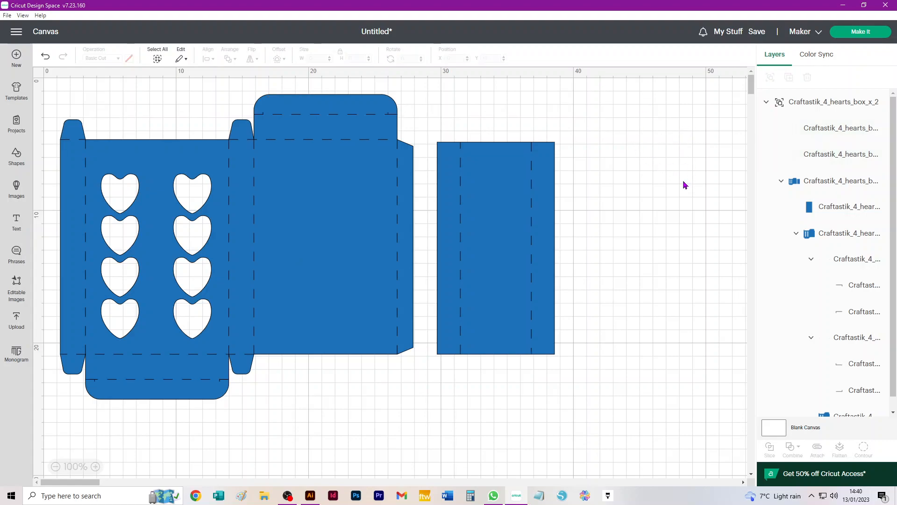
left_click(828, 183)
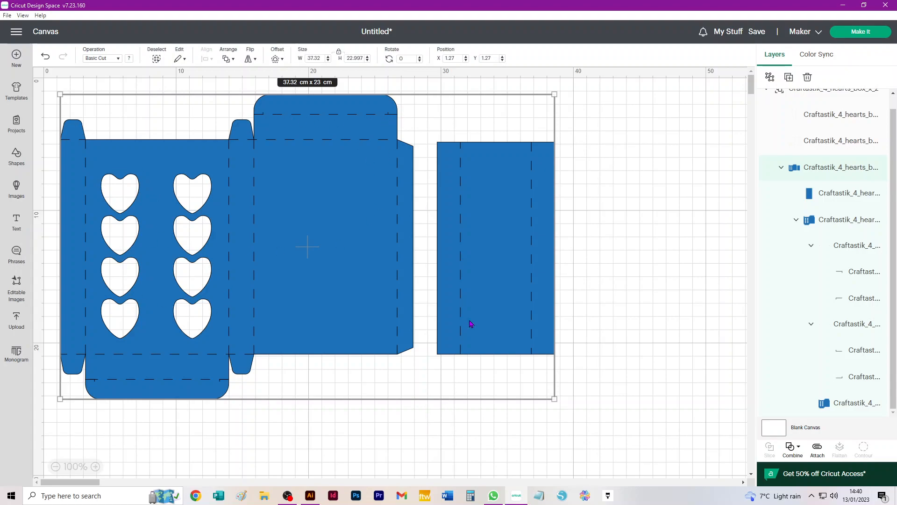
left_click(770, 78)
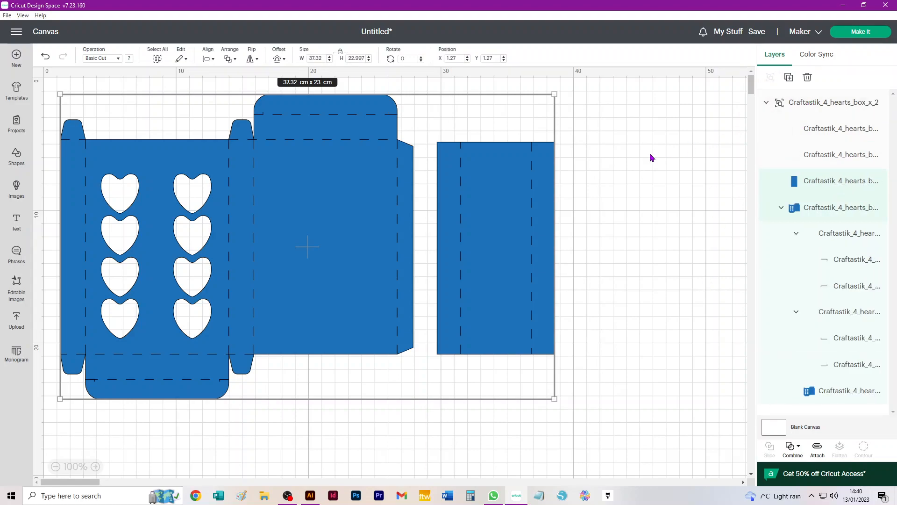
left_click(809, 103)
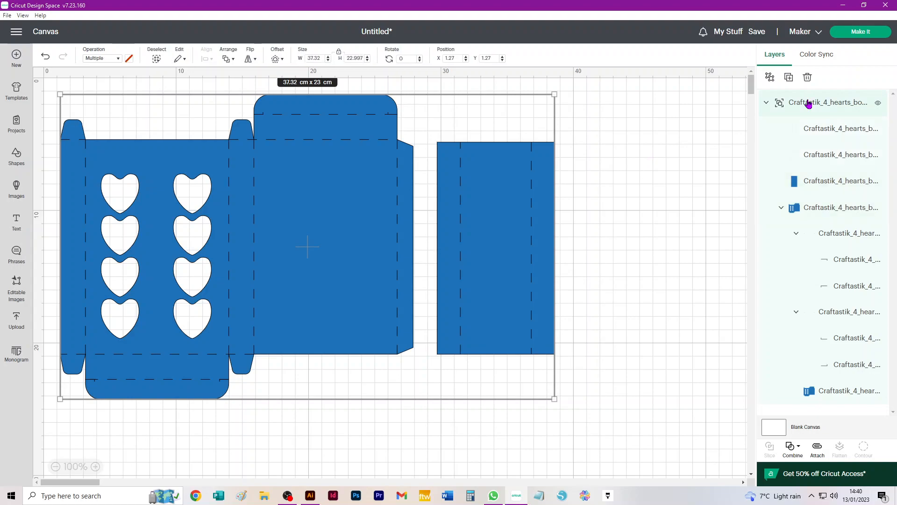
left_click(769, 77)
left_click(672, 132)
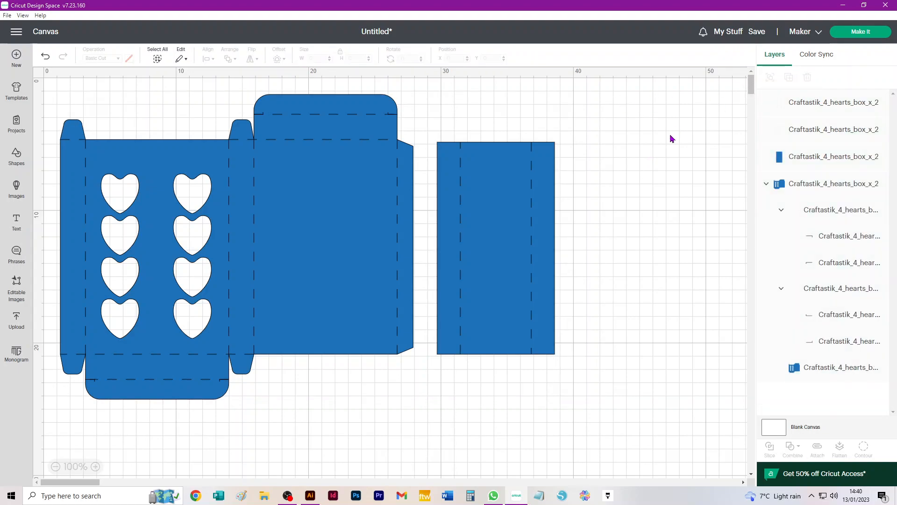
Attach the rectangular insert to its own score lines.
left_click_drag(672, 102, 613, 146)
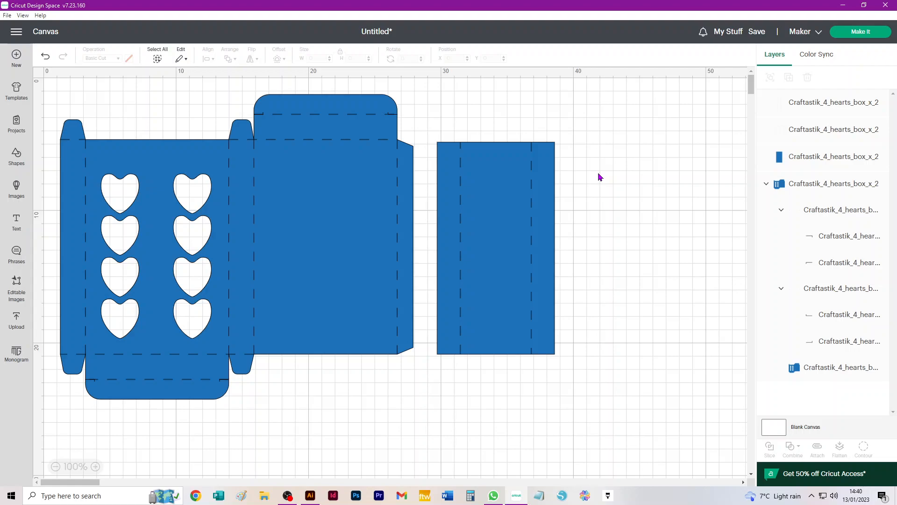
left_click_drag(583, 128, 430, 359)
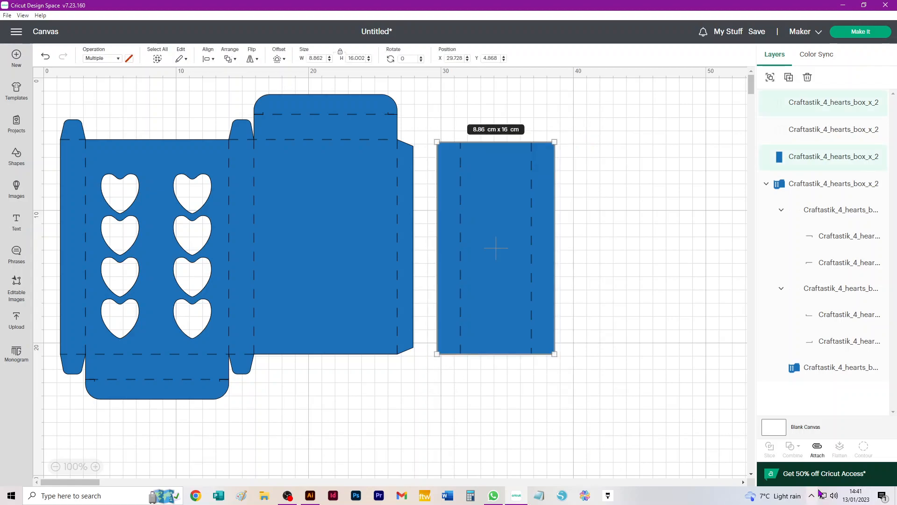
left_click(818, 450)
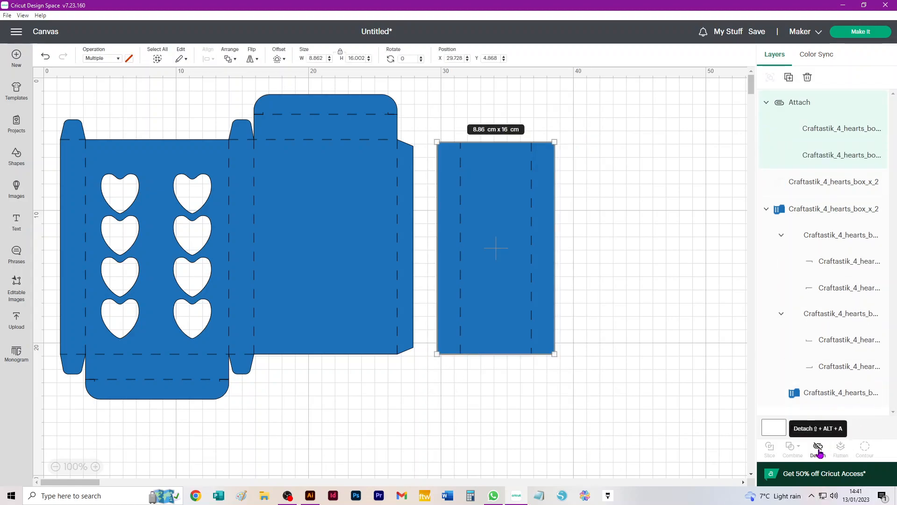
left_click(618, 161)
Attach the blue hearts box to its own score lines.
left_click_drag(50, 82, 427, 455)
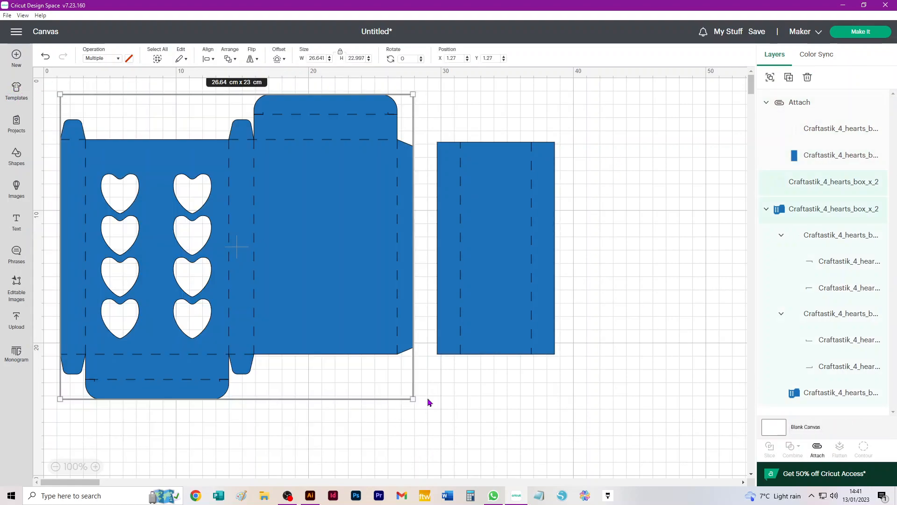
left_click(817, 449)
left_click(617, 192)
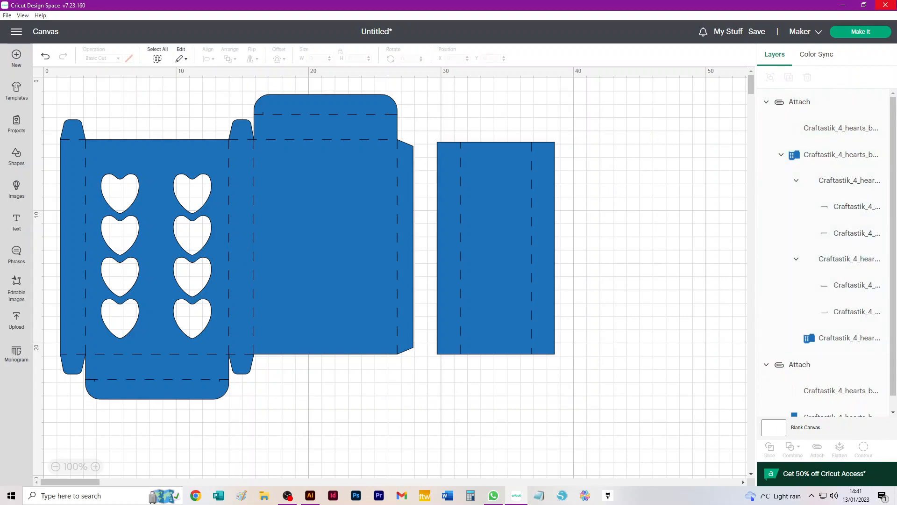
Prepare the blue box and insert for cutting, with the material size set to 29.7 cm x 42.0 cm (A3).
left_click(864, 32)
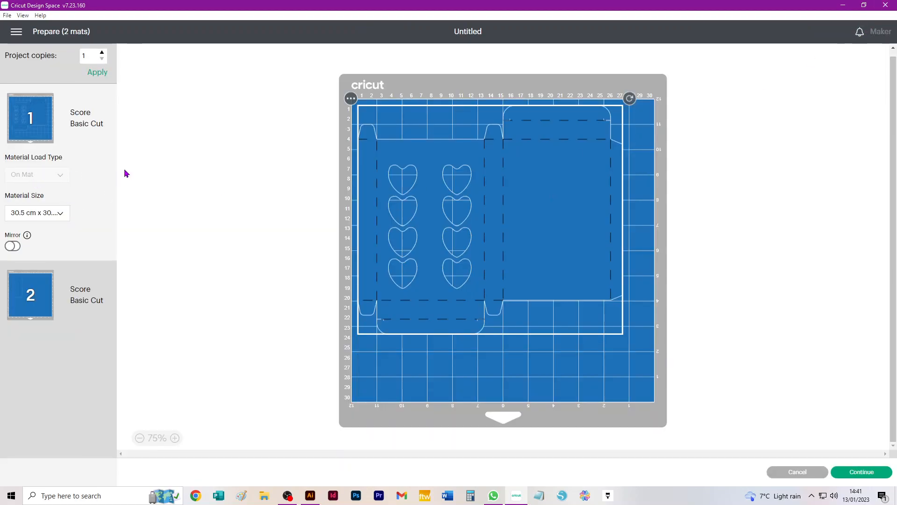
left_click(31, 215)
left_click(41, 254)
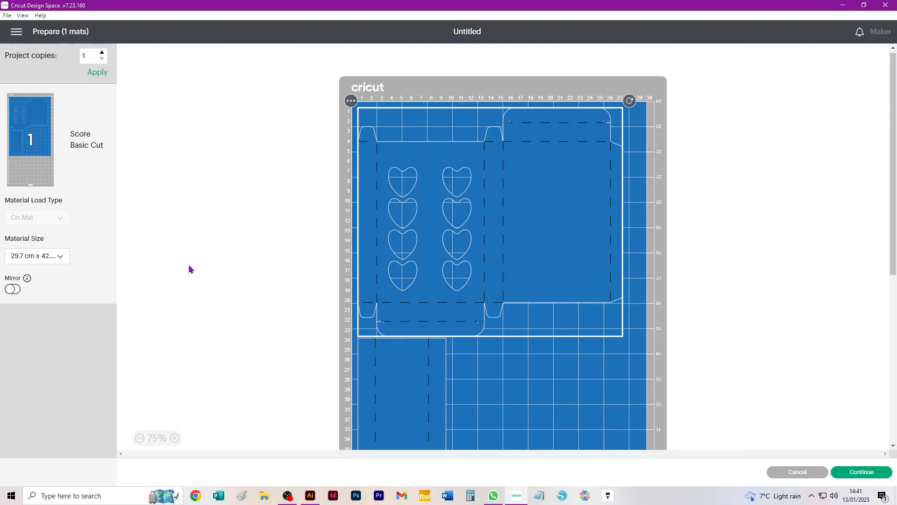
Move the blue insert slightly lower on the mat to leave a gap below the box, and return to the canvas.
scroll(578, 399, "down", 3)
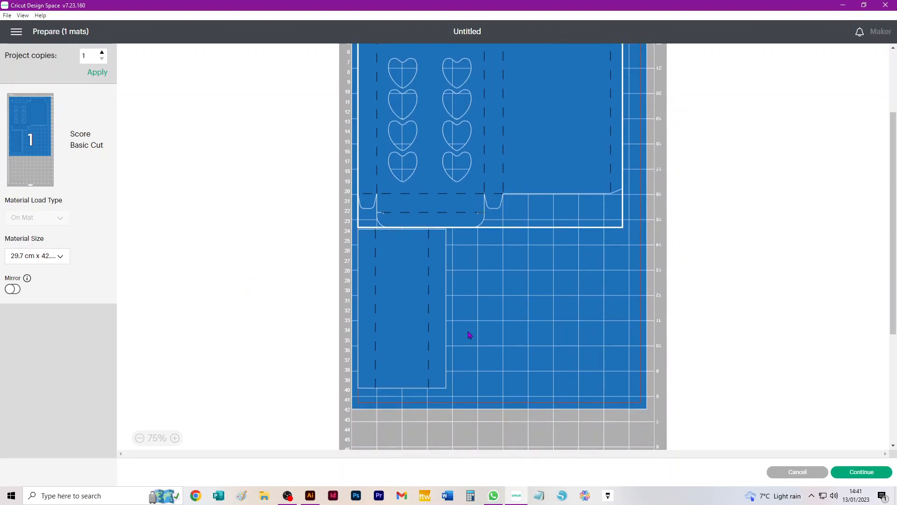
left_click_drag(411, 284, 408, 291)
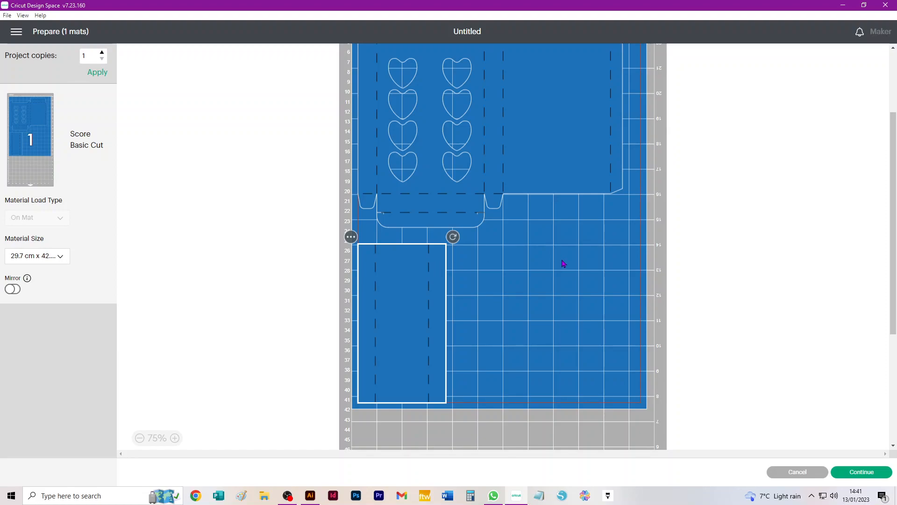
left_click(800, 473)
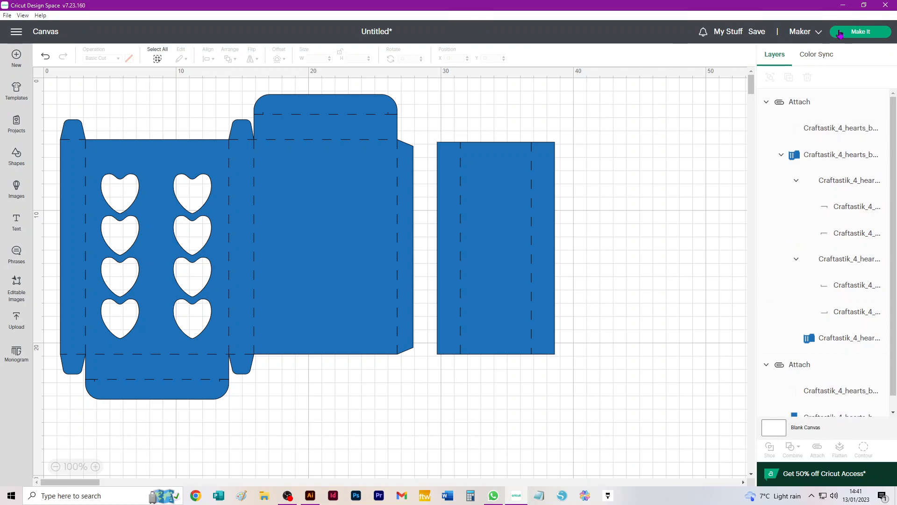
Preview the blue box and the insert on separate mats, and return to the canvas.
left_click(841, 32)
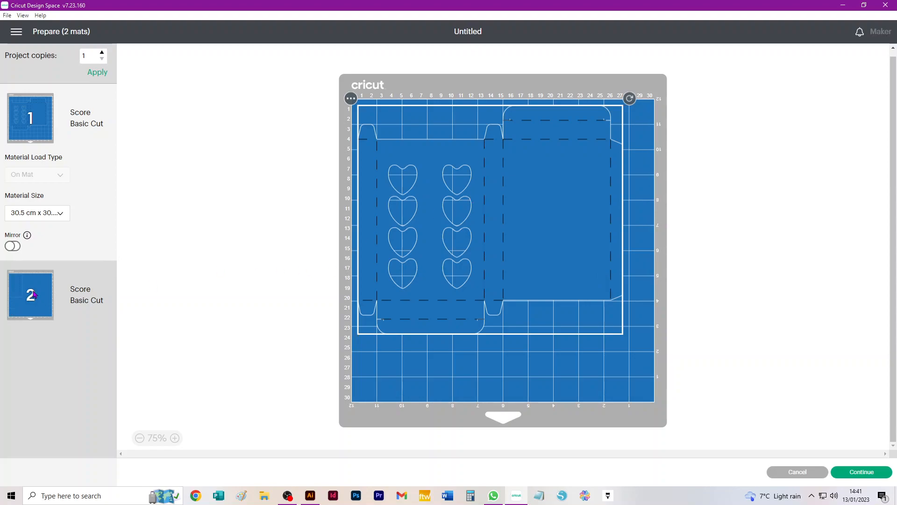
left_click(34, 294)
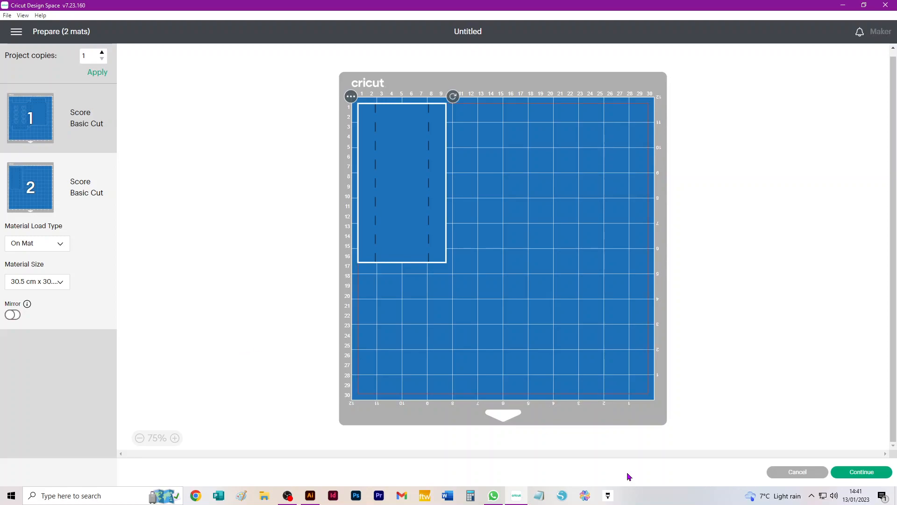
left_click(797, 473)
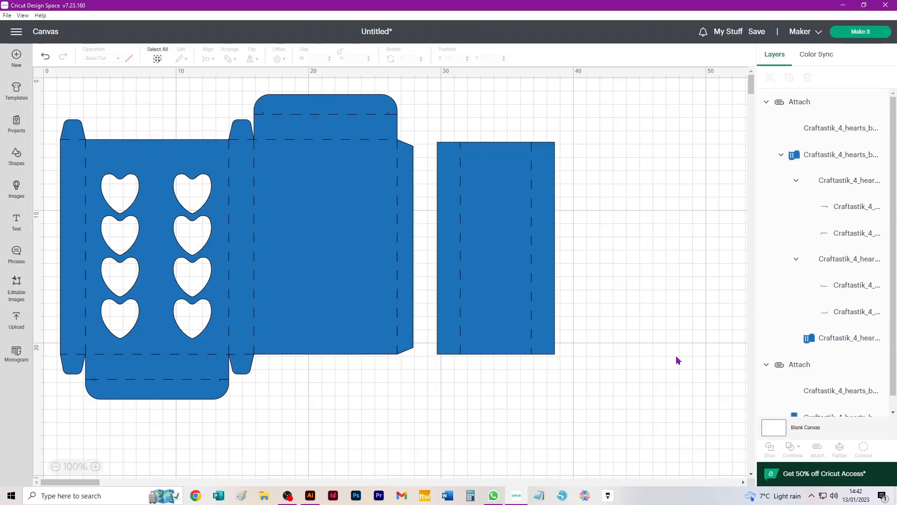
Remove the blue template from the canvas and add the uploaded red box template with three columns of hearts.
key("ctrl+a")
key("ctrl+x")
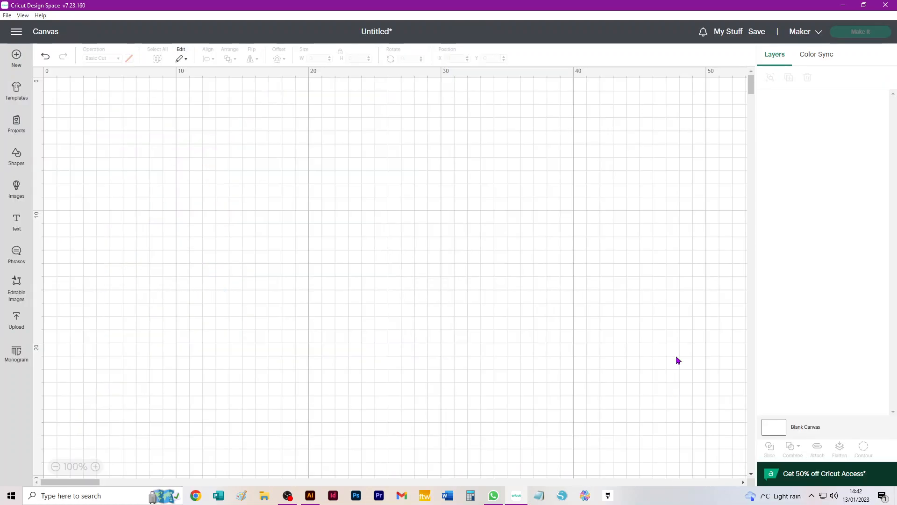
left_click(15, 321)
left_click(109, 328)
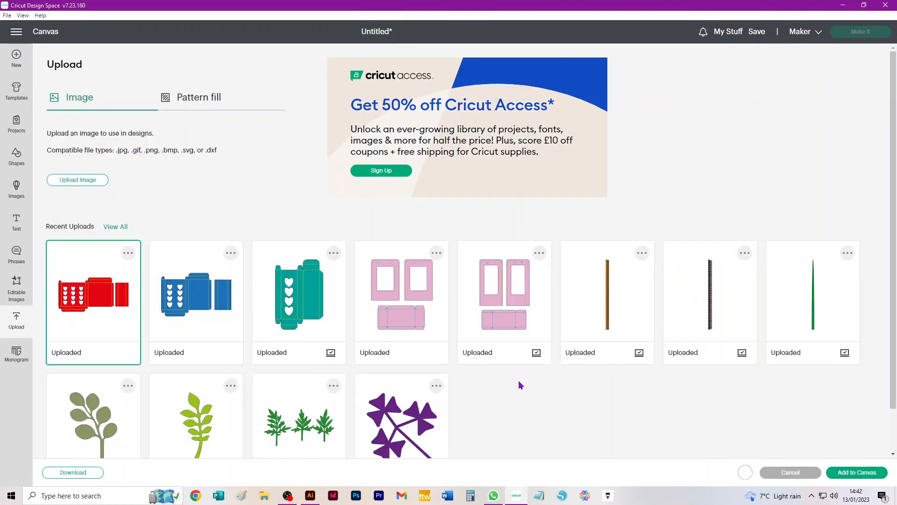
left_click(866, 472)
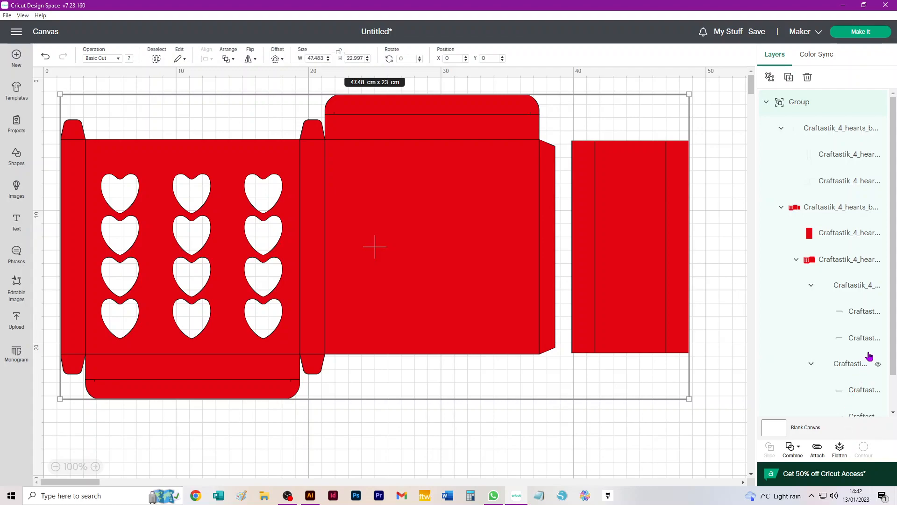
Change the operation of the red template's fold lines from Basic Cut to Score.
left_click(715, 106)
left_click(821, 129)
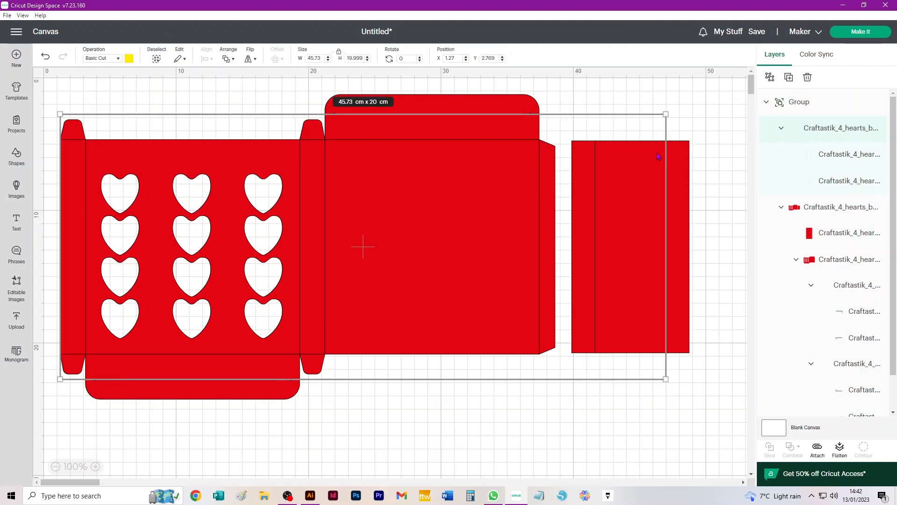
left_click(100, 59)
left_click(94, 166)
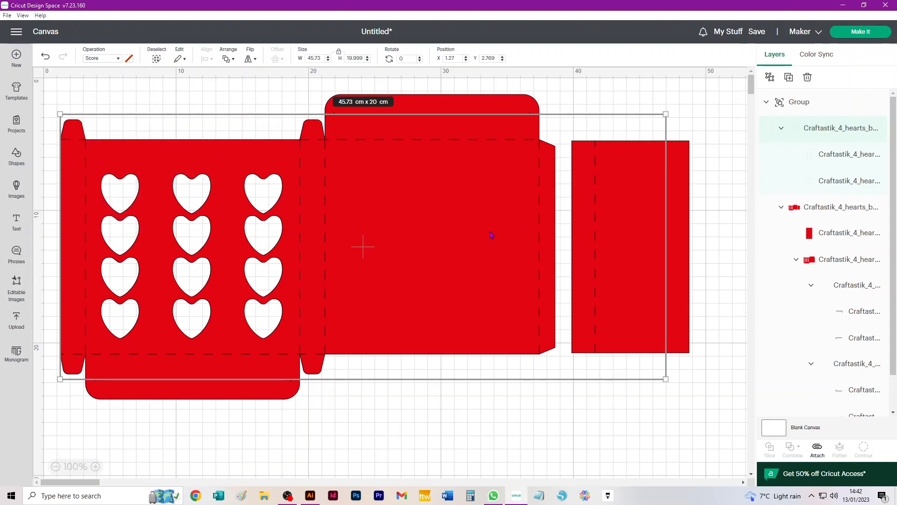
Ungroup the score lines, the red cut shapes and the whole design so box and insert have separate layers.
left_click(769, 77)
left_click(718, 130)
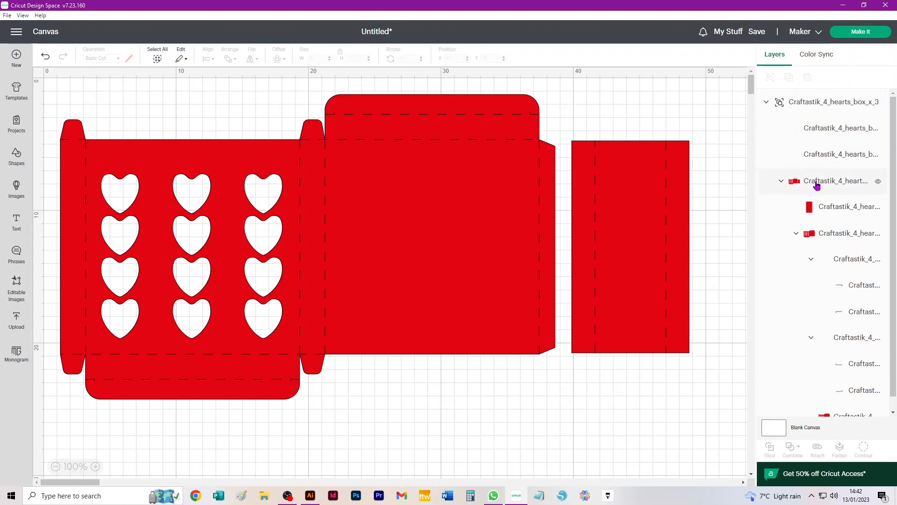
left_click(817, 185)
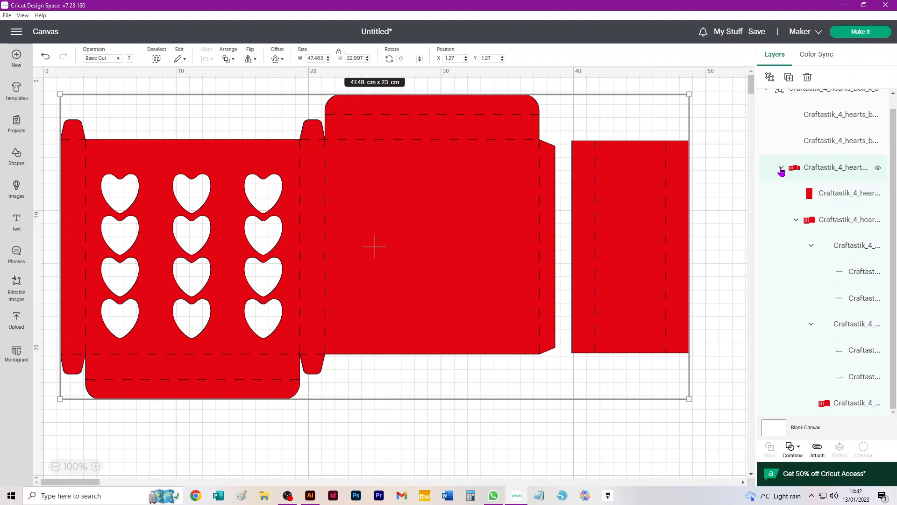
left_click(770, 77)
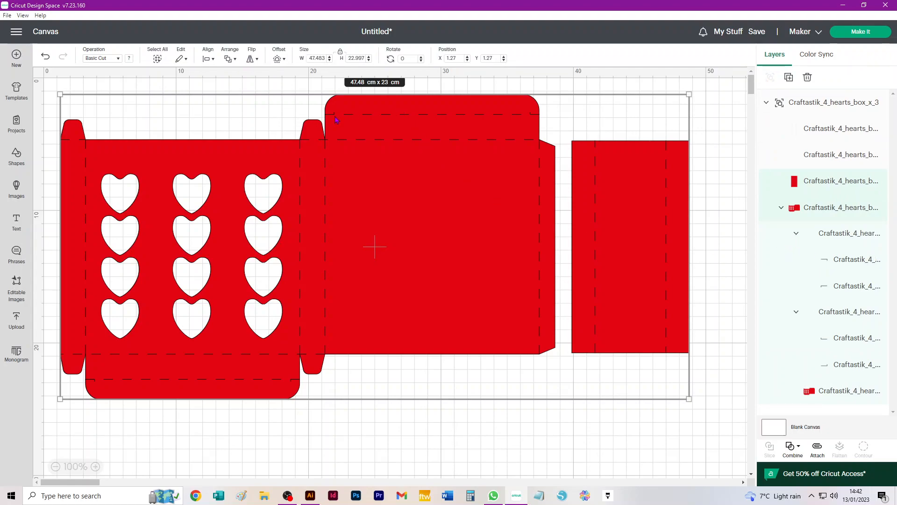
left_click(800, 105)
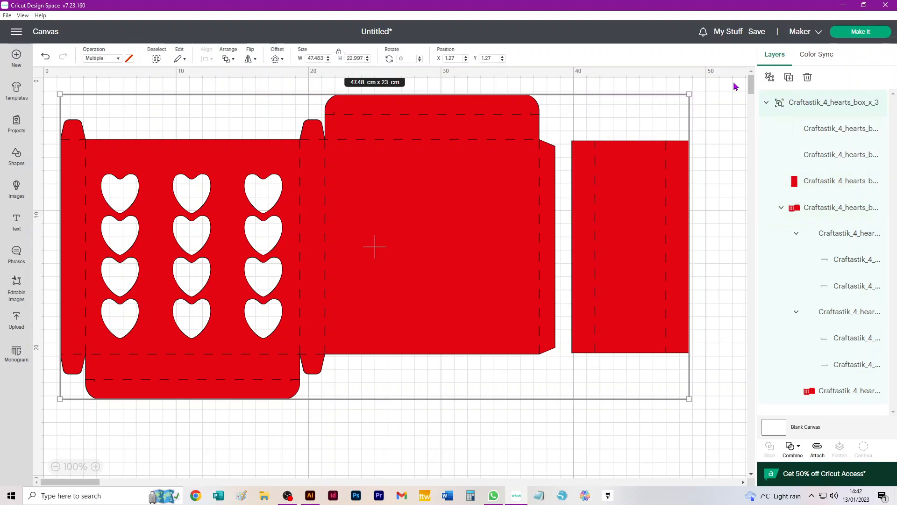
left_click(770, 77)
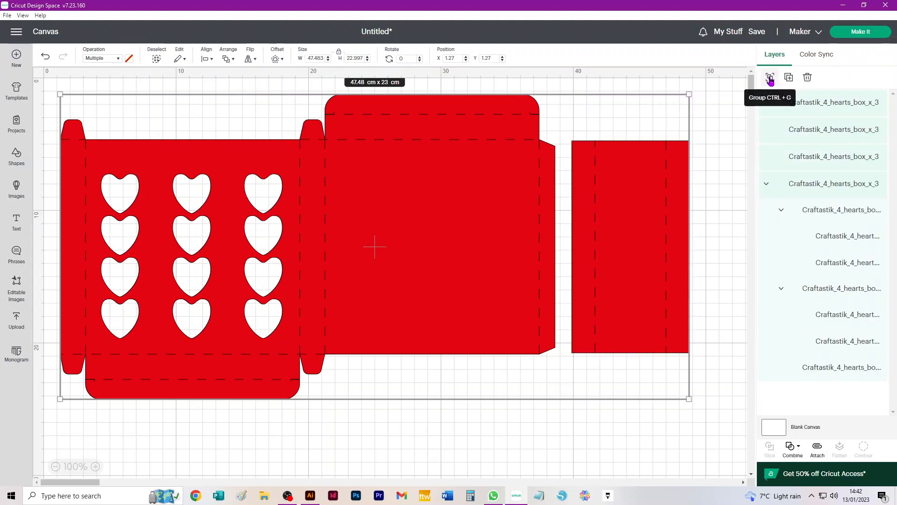
left_click(722, 132)
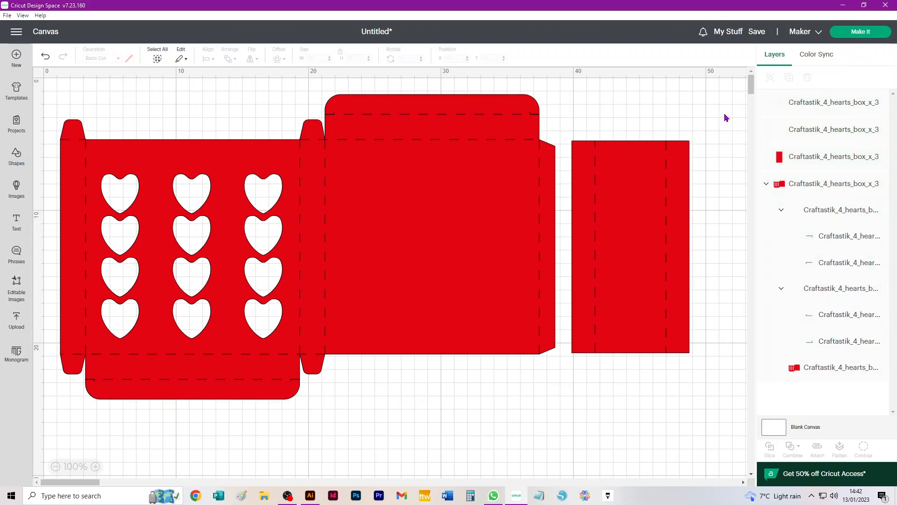
Attach the red insert and the red hearts box each to its own score lines, and shift the box slightly down.
left_click_drag(704, 124, 564, 381)
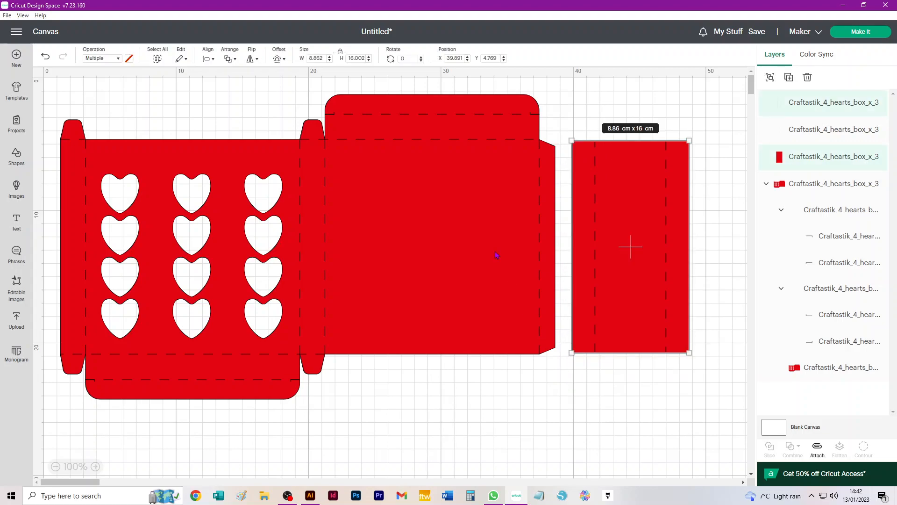
left_click(817, 446)
left_click_drag(55, 97, 564, 480)
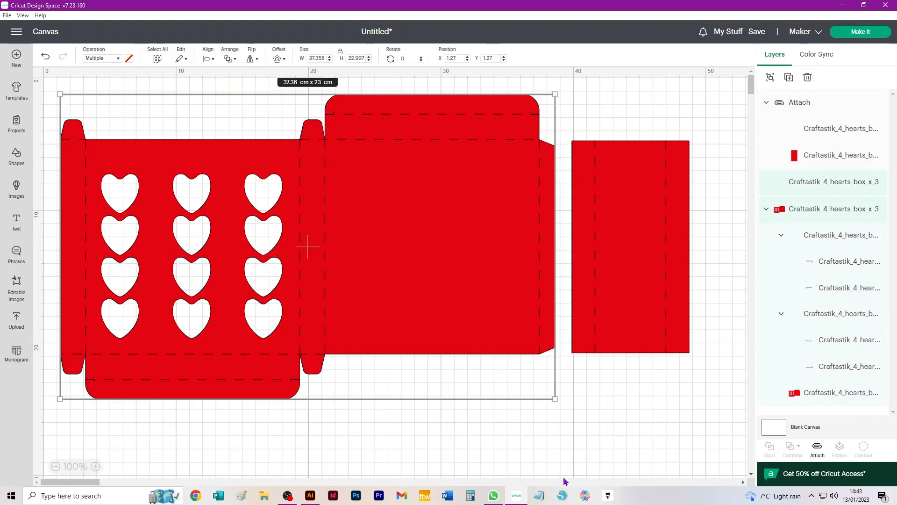
left_click(817, 447)
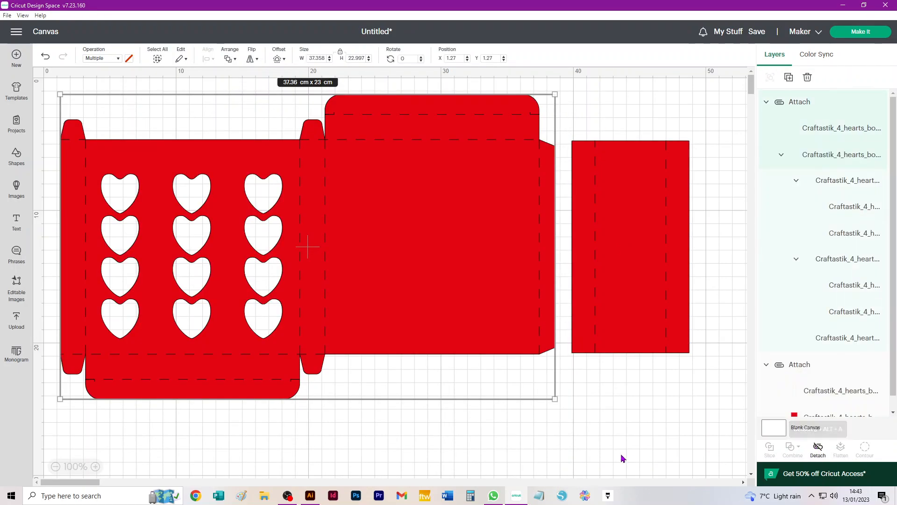
left_click(619, 442)
left_click_drag(360, 195, 364, 215)
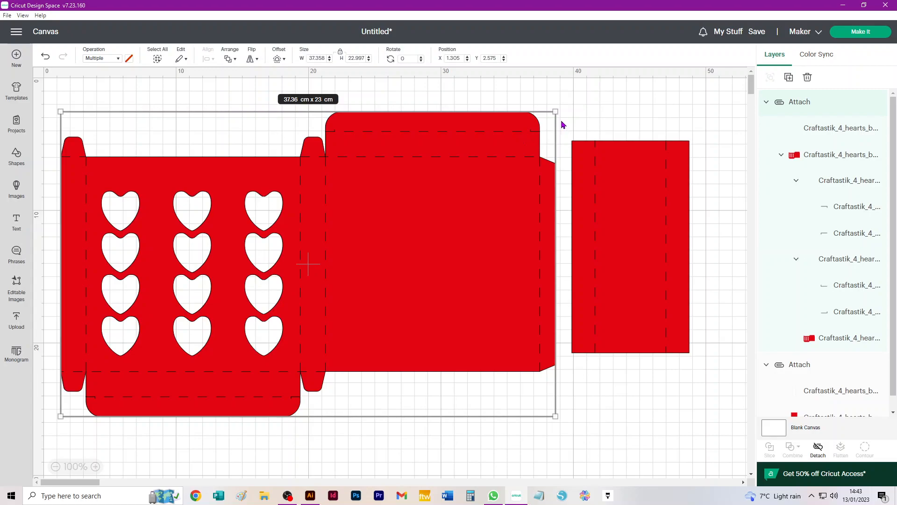
Preview the red box and insert mats with the material size set to 29.7 cm x 42.0 cm (A3), and return to the canvas.
left_click(837, 35)
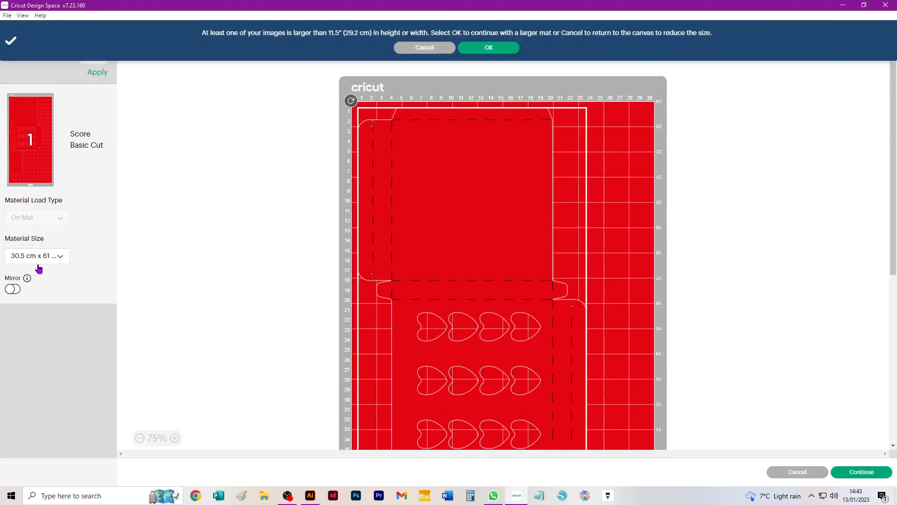
left_click(33, 256)
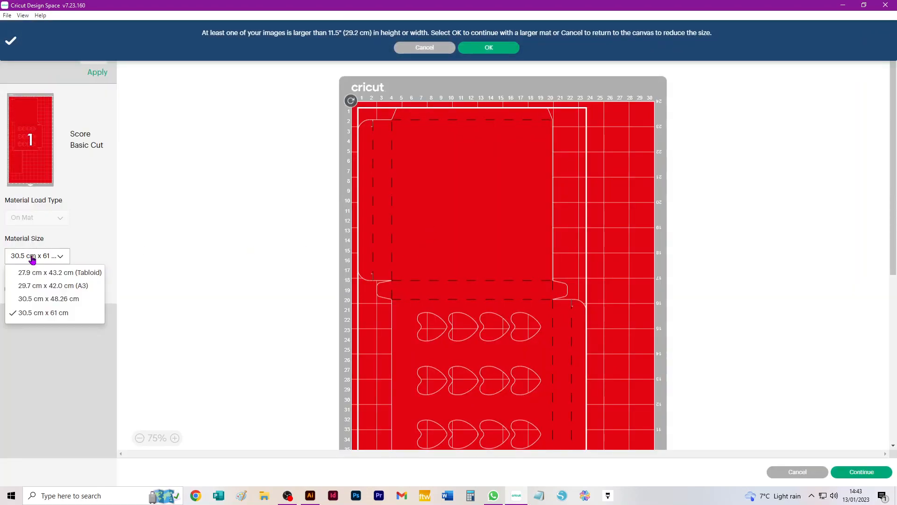
left_click(61, 288)
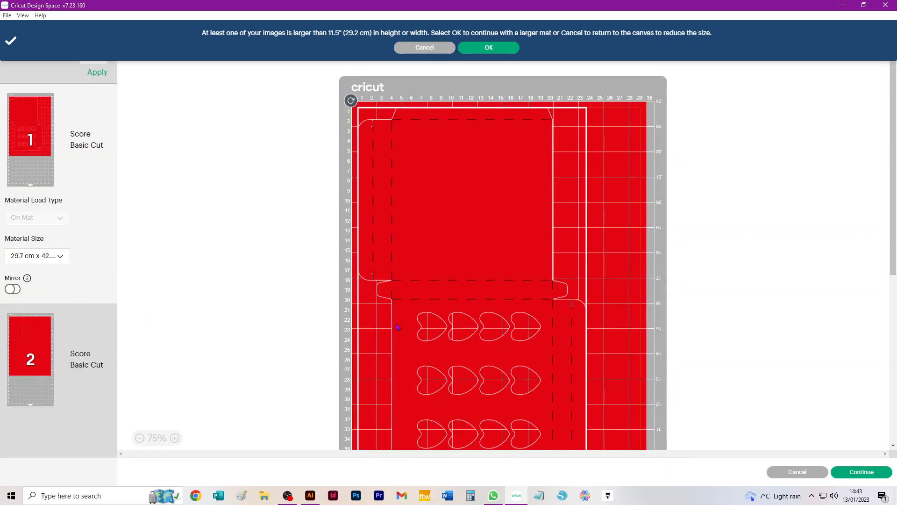
scroll(334, 341, "down", 7)
scroll(333, 341, "up", 7)
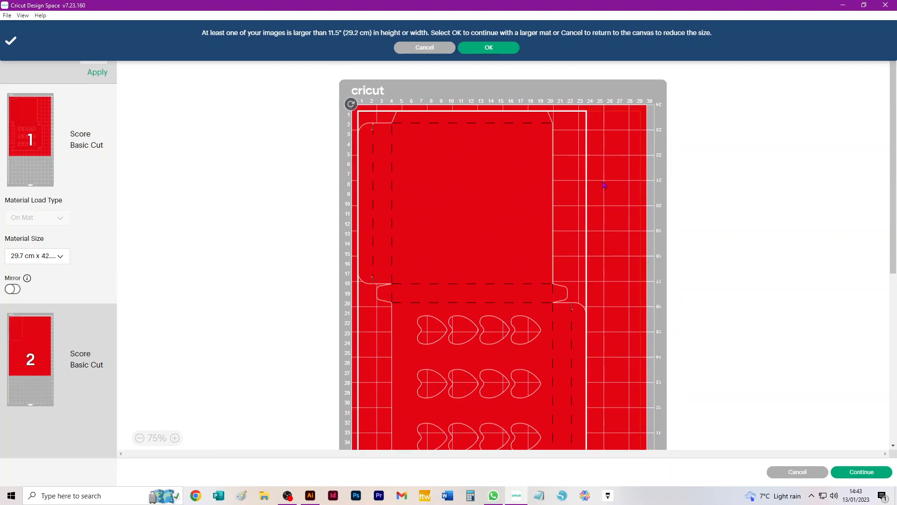
left_click(19, 336)
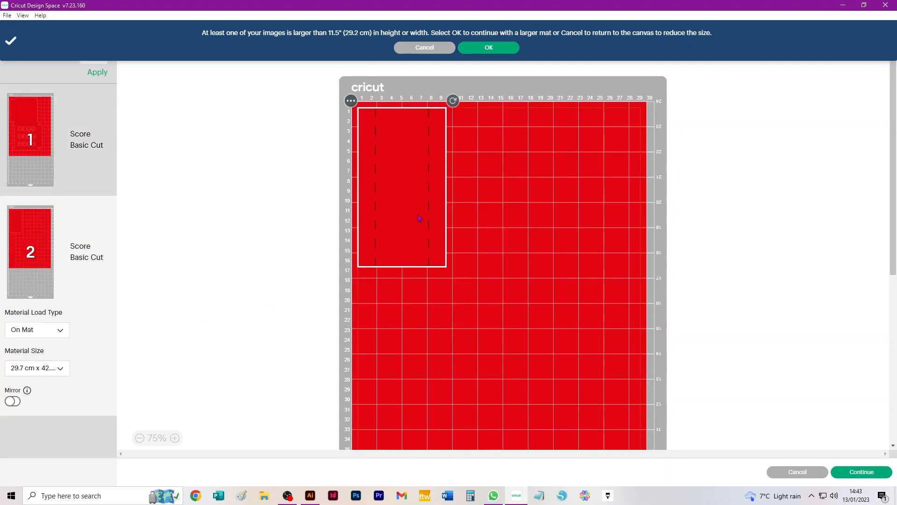
left_click(812, 472)
Rotate the red hearts box 90 degrees and place the insert beside its heart panel.
left_click(378, 275)
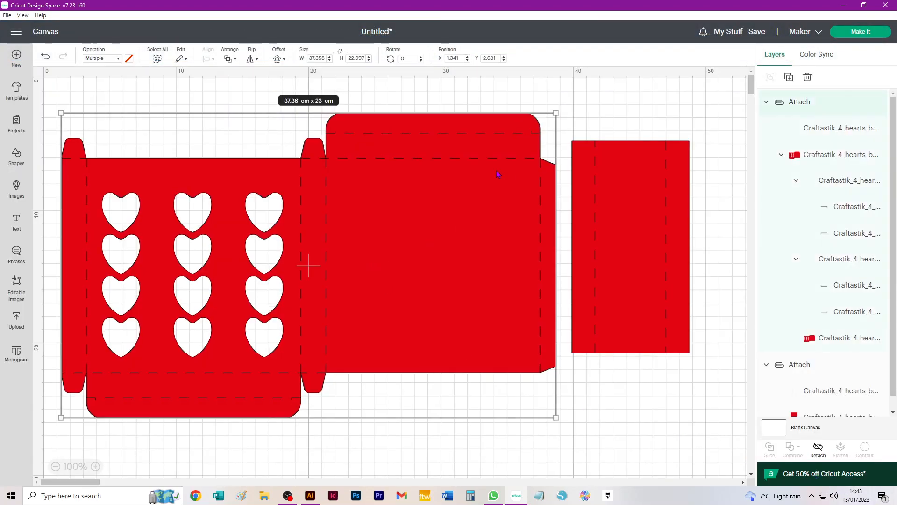
left_click_drag(561, 110, 417, 413)
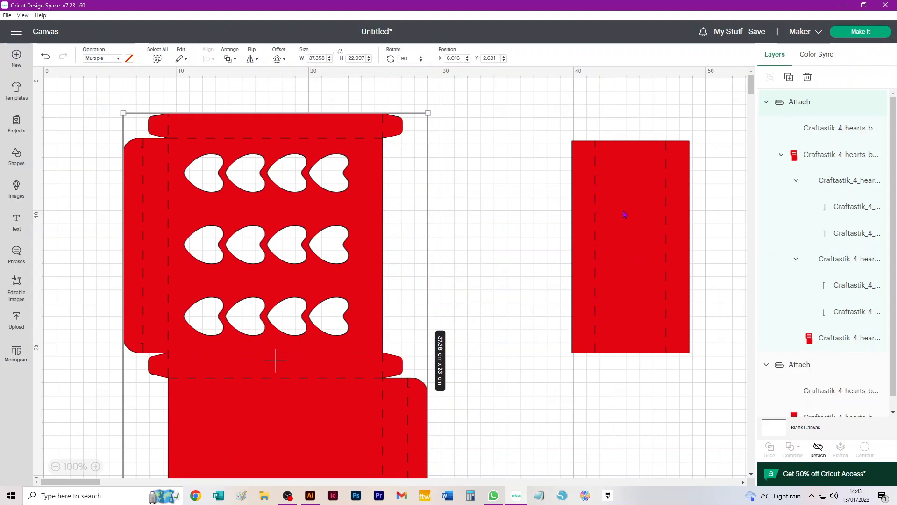
left_click_drag(637, 184, 456, 183)
Nudge the insert up and closer to the box, between its side flaps, to X 25.893 and Y 4.664.
scroll(456, 322, "up", 5)
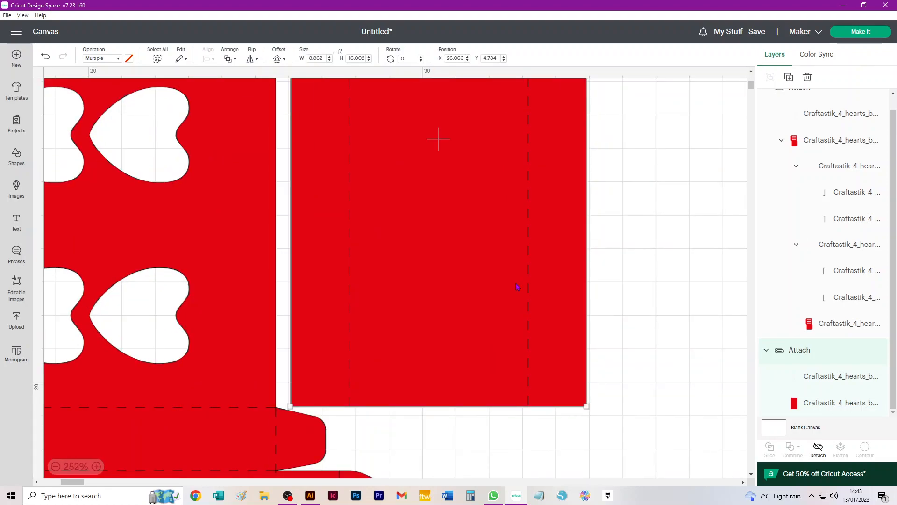
left_click(677, 341)
scroll(656, 355, "up", 3)
left_click(573, 359)
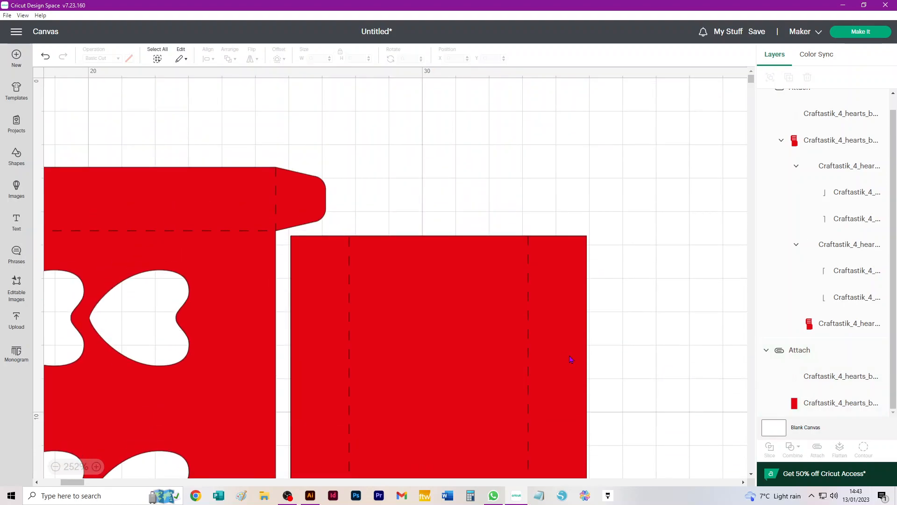
key("Up")
key("Up")
key("Up")
key("Up")
key("Left")
key("Left")
key("Left")
key("Left")
key("Left")
key("Left")
key("Left")
key("Left")
key("Left")
key("Left")
Check the gaps around the insert and attach the red box and insert together as one piece.
scroll(627, 349, "down", 10)
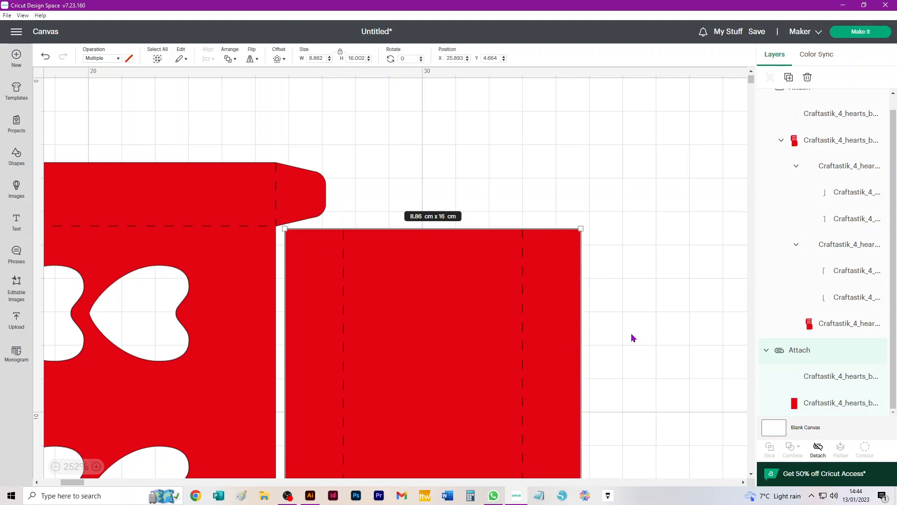
left_click(619, 339)
scroll(617, 339, "up", 5)
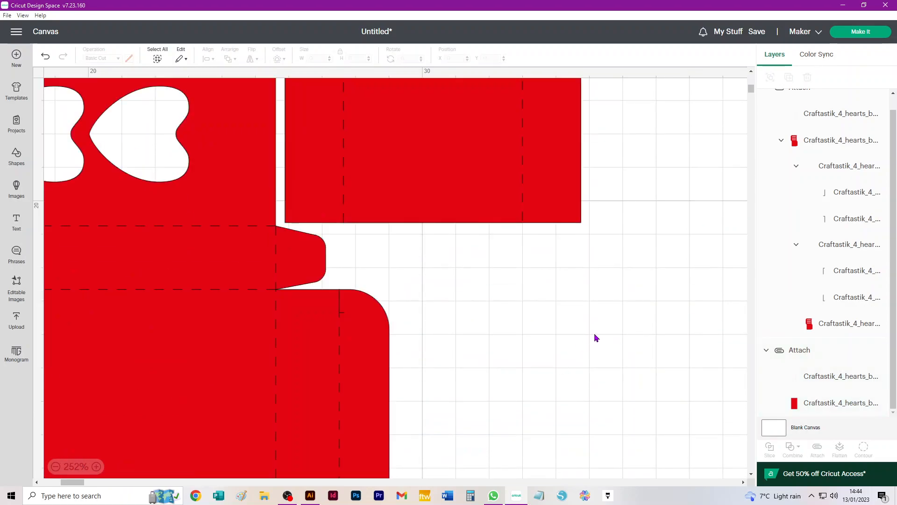
scroll(517, 262, "down", 4)
scroll(517, 263, "down", 2)
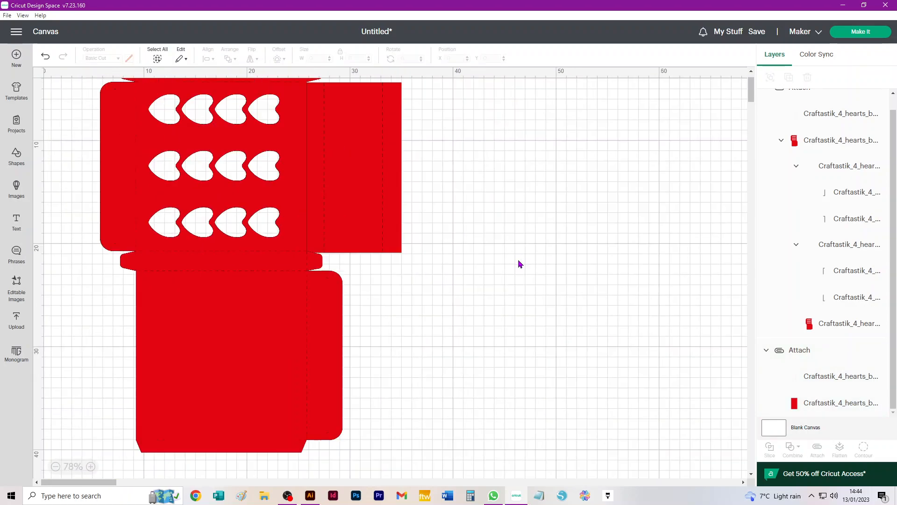
scroll(467, 177, "up", 1)
scroll(474, 191, "up", 1)
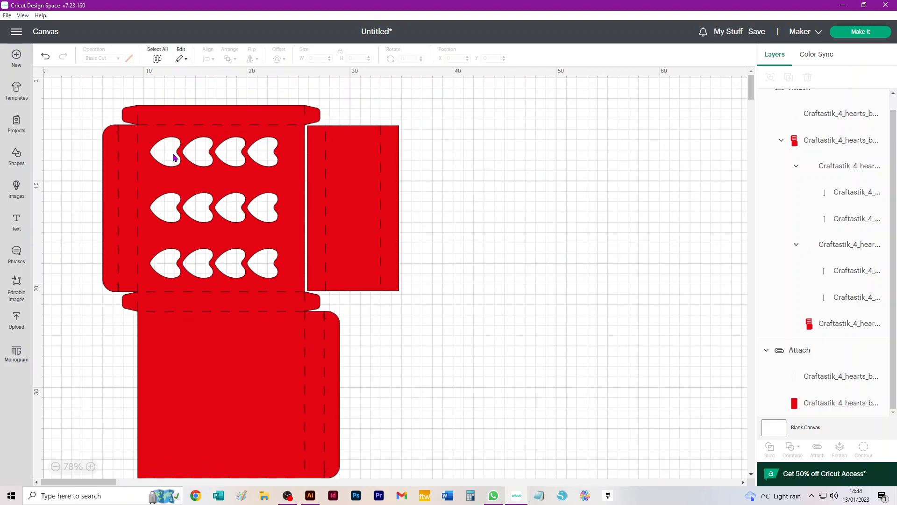
left_click_drag(56, 84, 456, 307)
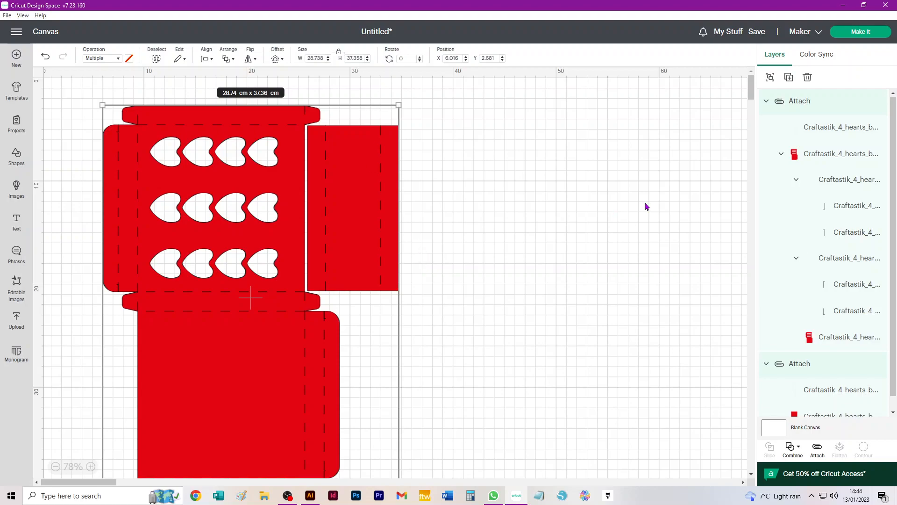
left_click(817, 449)
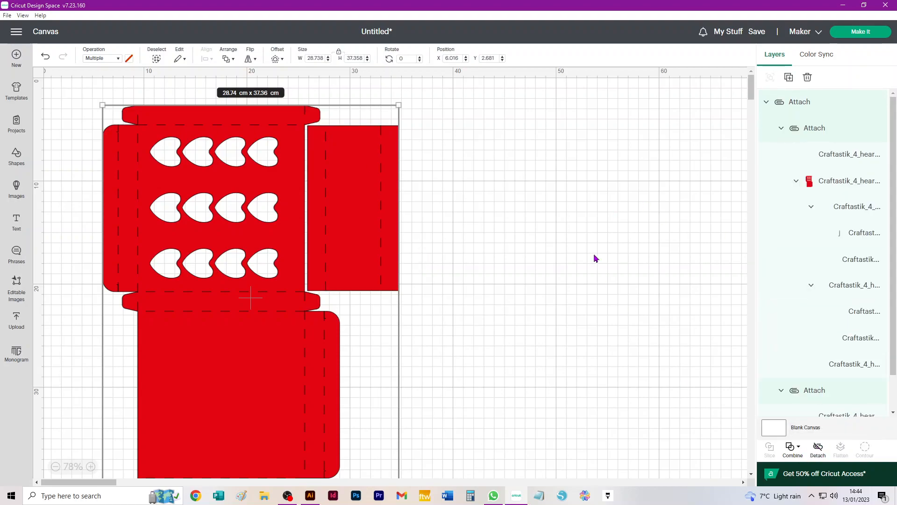